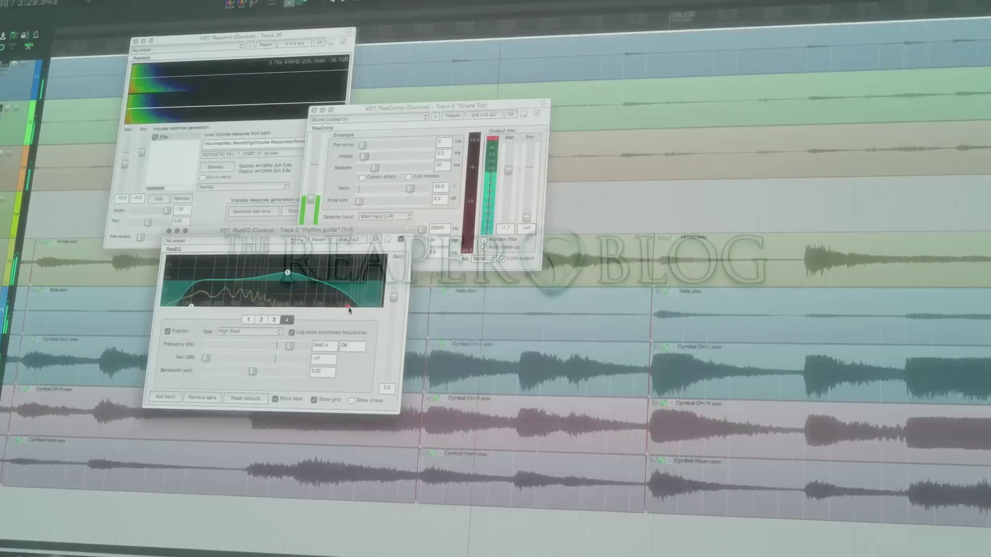
Step: Raise the EQ band frequency to about 16.6 kHz
{"action": "left_click_drag", "start_coordinate": [348, 307], "coordinate": [368, 310]}
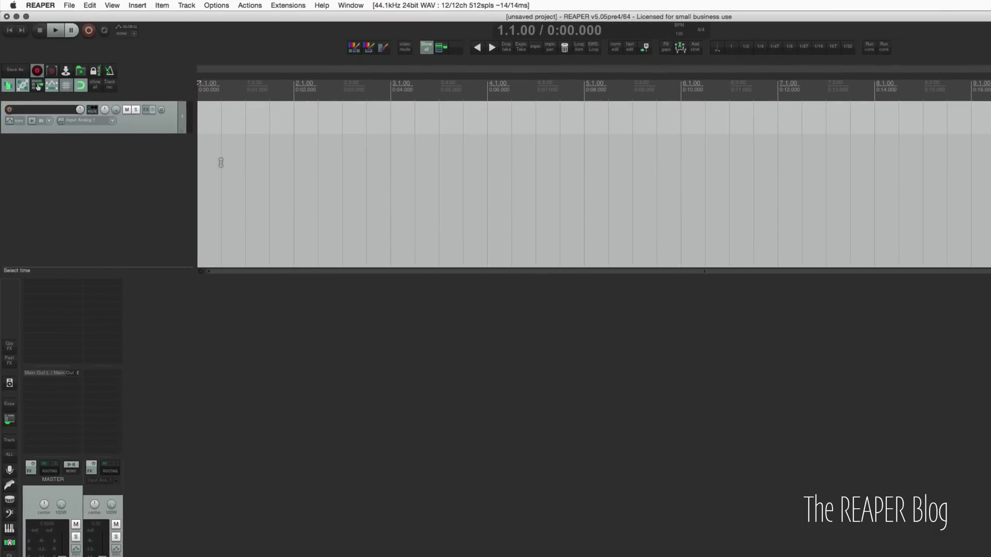
Step: Open the track's custom colour picker and save a light teal as a custom swatch
{"action": "left_click", "coordinate": [158, 132]}
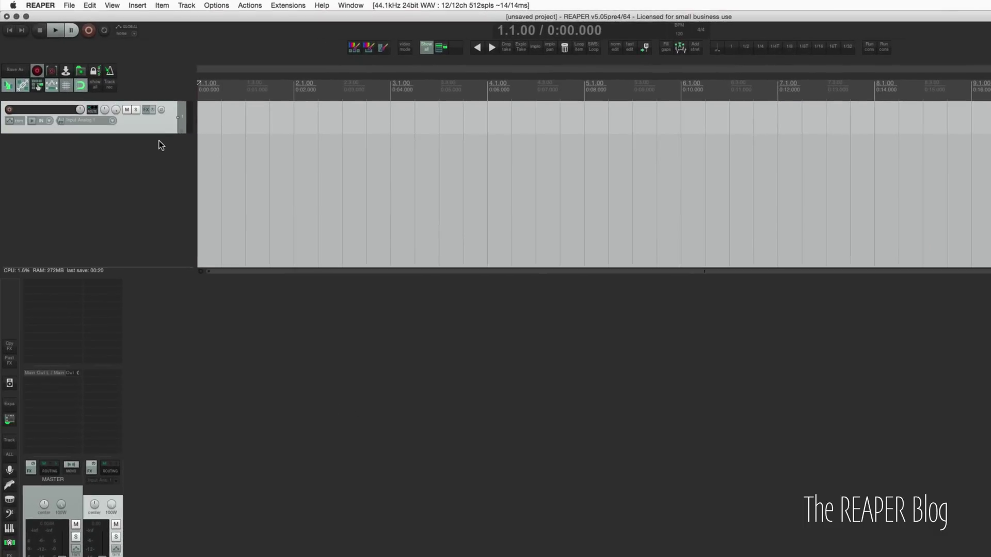
{"action": "right_click", "coordinate": [162, 129]}
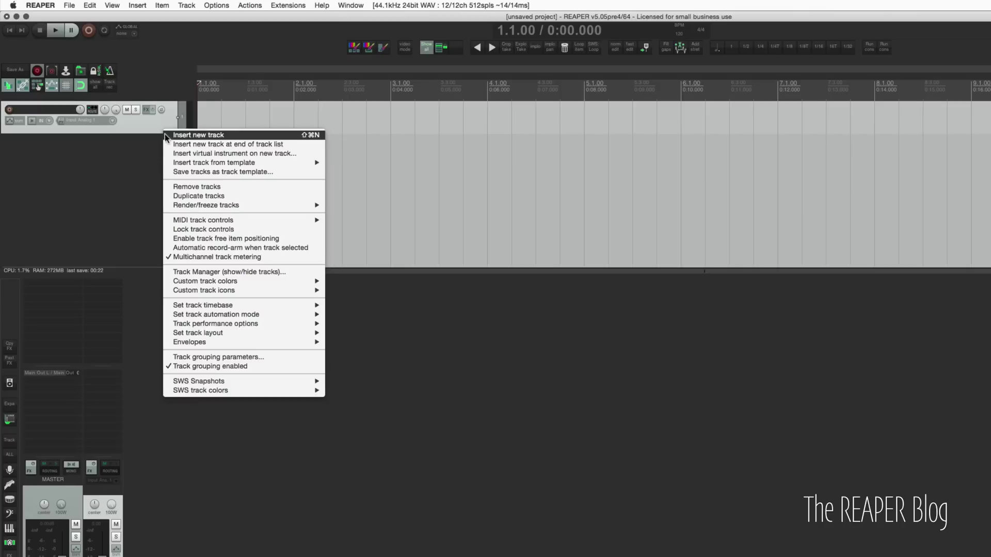
{"action": "mouse_move", "coordinate": [243, 282]}
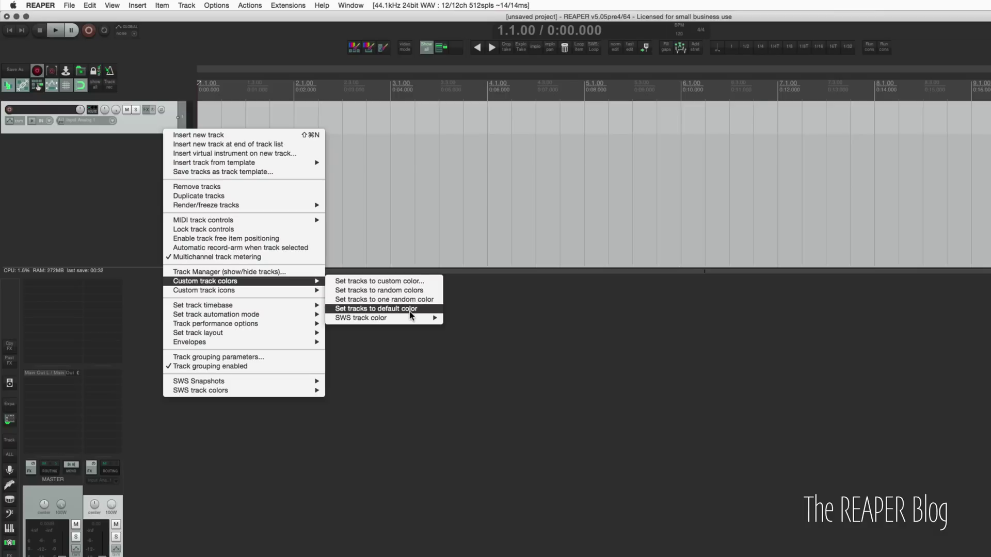
{"action": "left_click", "coordinate": [428, 282]}
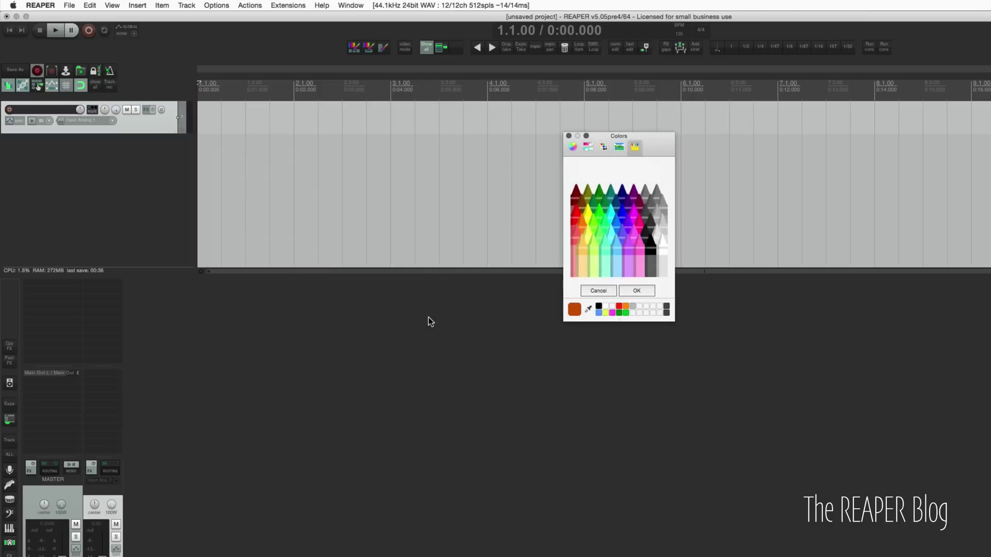
{"action": "left_click", "coordinate": [573, 147]}
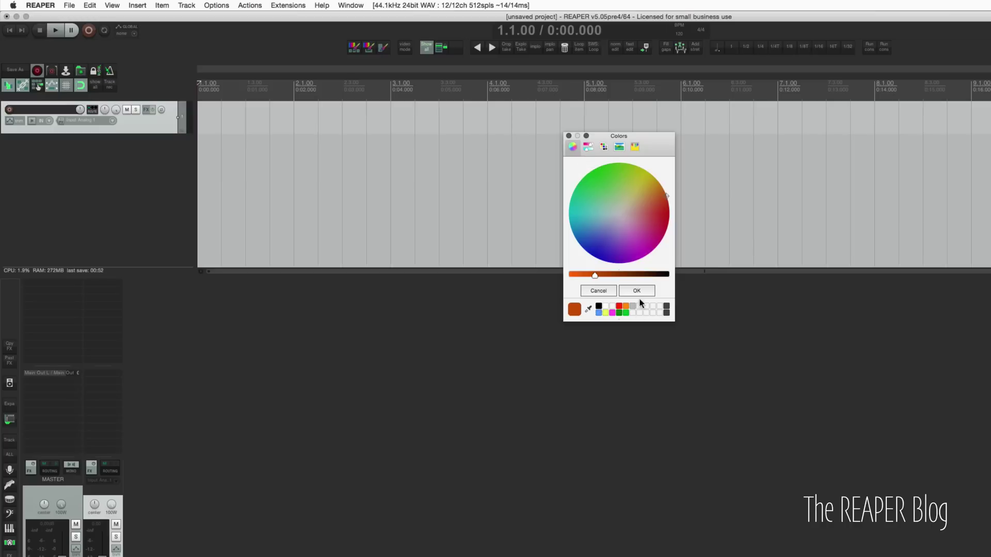
{"action": "left_click_drag", "start_coordinate": [626, 186], "coordinate": [584, 205]}
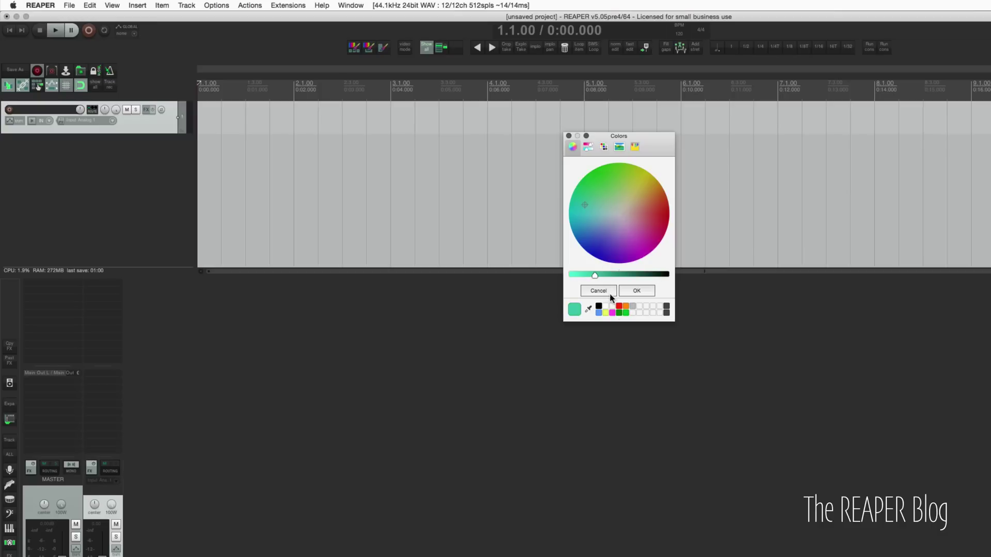
{"action": "left_click_drag", "start_coordinate": [574, 311], "coordinate": [633, 312]}
Step: Set the track colour to the dark red Cayenne crayon
{"action": "left_click", "coordinate": [635, 147]}
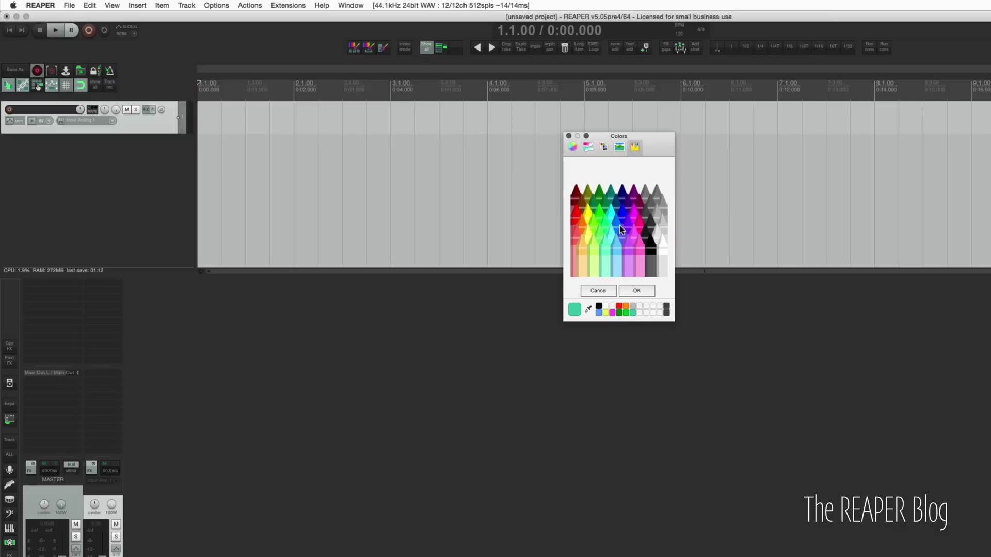
{"action": "left_click", "coordinate": [574, 190]}
{"action": "left_click", "coordinate": [636, 290]}
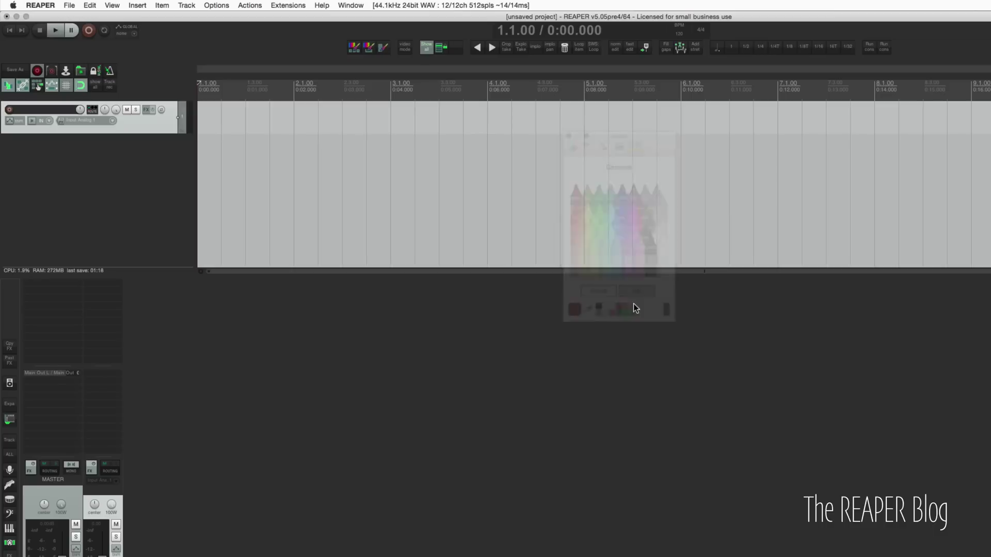
Step: Search the preferences for 'tint'
{"action": "left_click", "coordinate": [173, 146]}
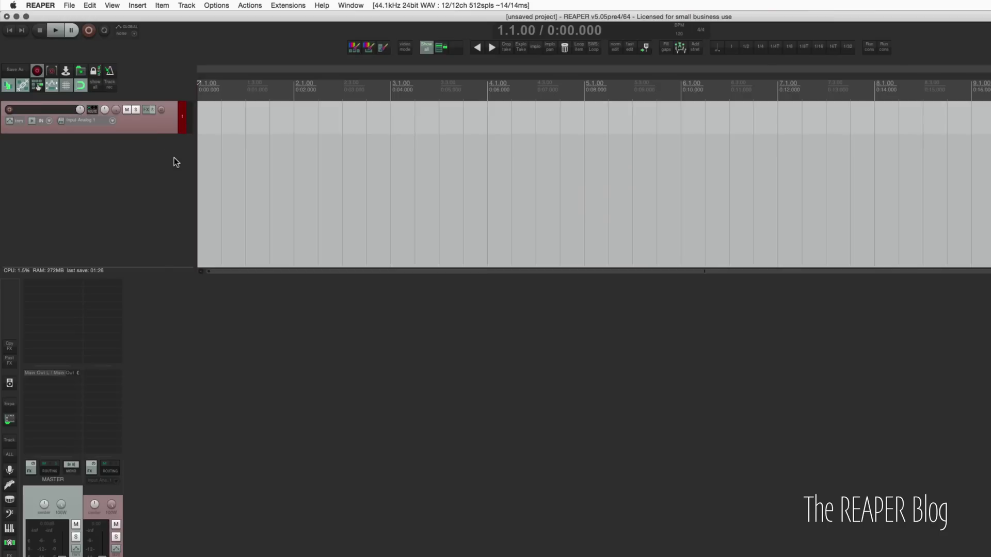
{"action": "key", "text": "super+comma"}
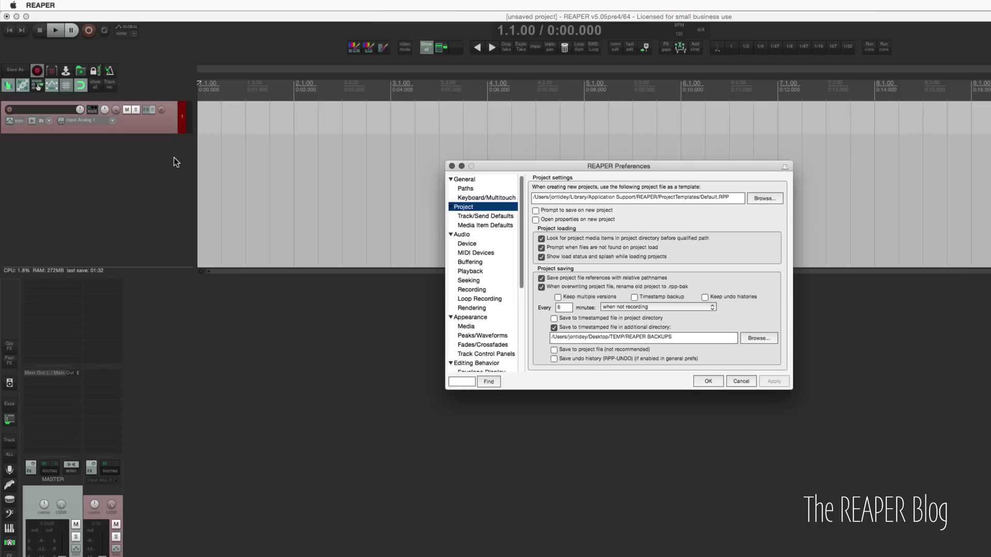
{"action": "left_click", "coordinate": [462, 382]}
{"action": "type", "text": "tin"}
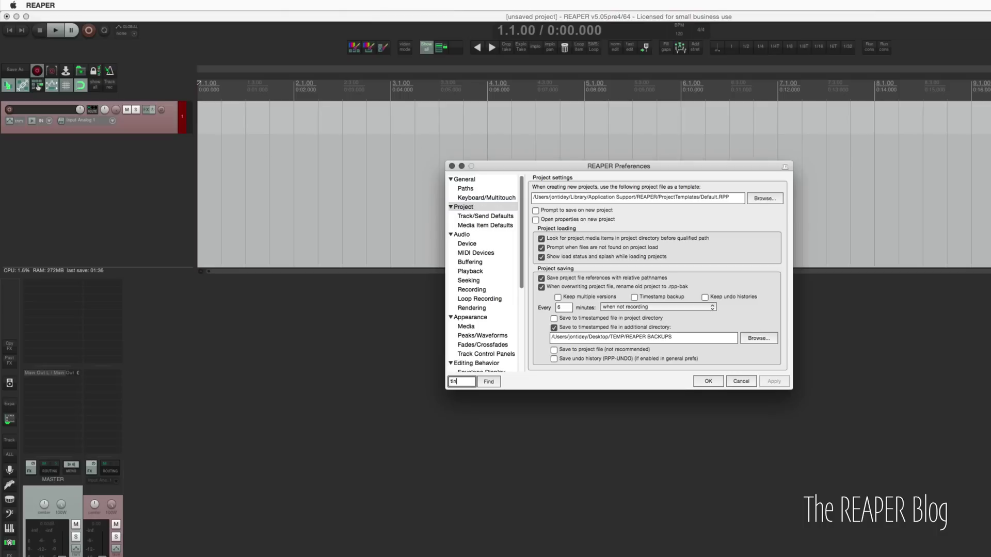
{"action": "type", "text": "t"}
{"action": "key", "text": "Return"}
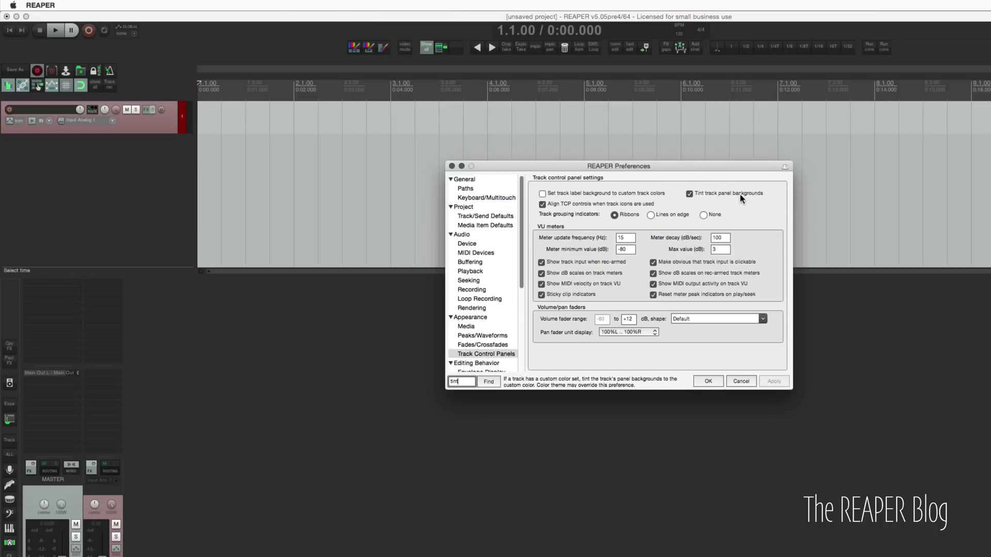
Step: Turn on tinted track panel backgrounds, trying the coloured name label alongside it
{"action": "left_click", "coordinate": [776, 382]}
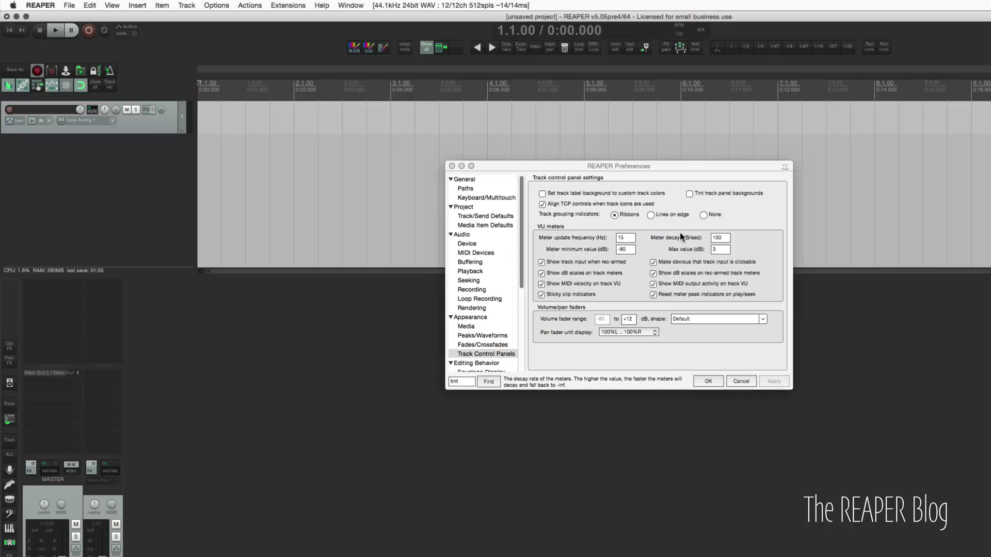
{"action": "left_click", "coordinate": [727, 193]}
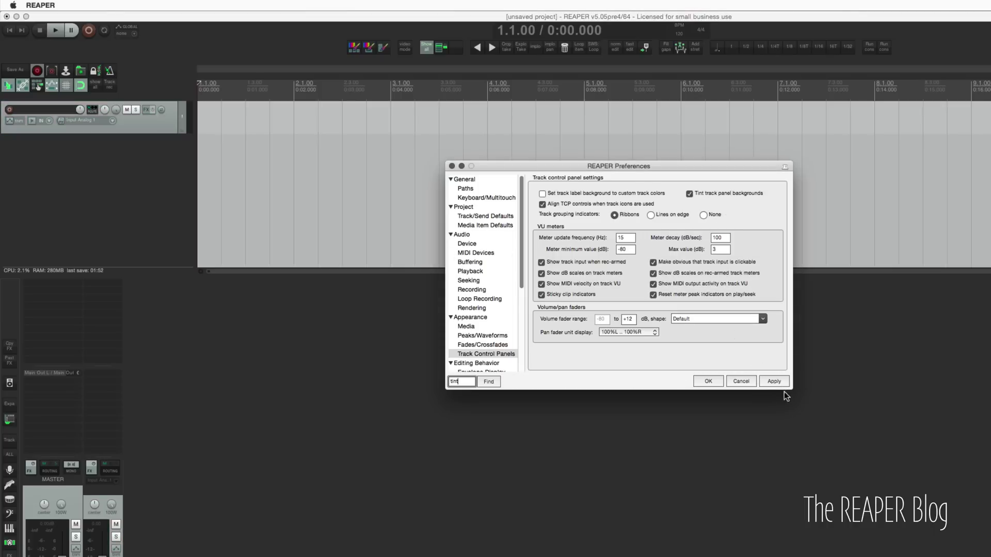
{"action": "left_click", "coordinate": [775, 380]}
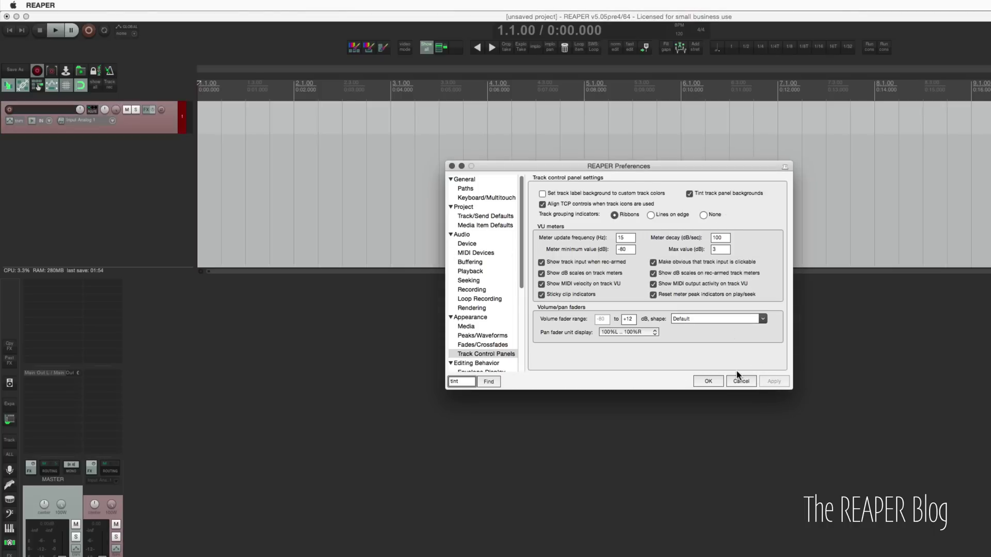
{"action": "left_click", "coordinate": [620, 193]}
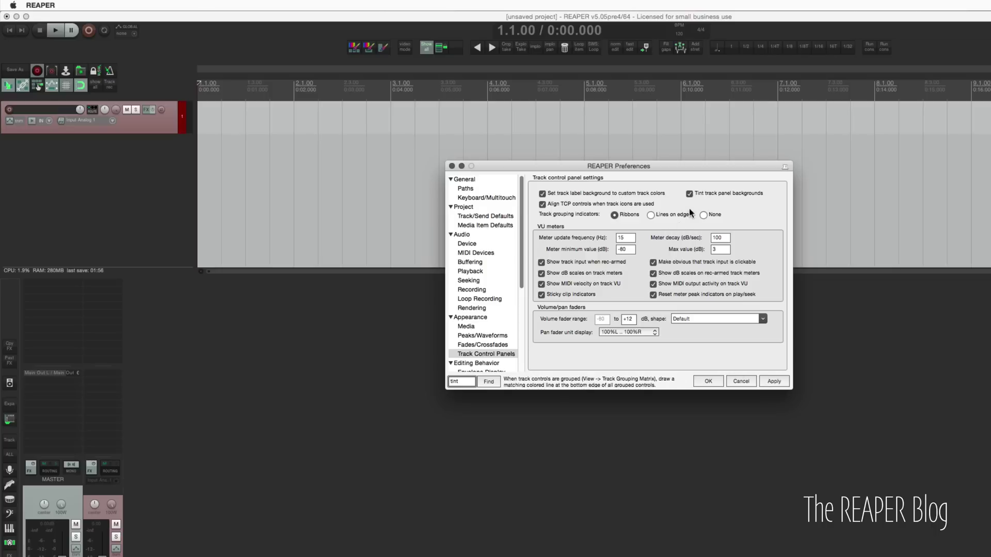
{"action": "left_click", "coordinate": [696, 194]}
{"action": "left_click", "coordinate": [769, 381]}
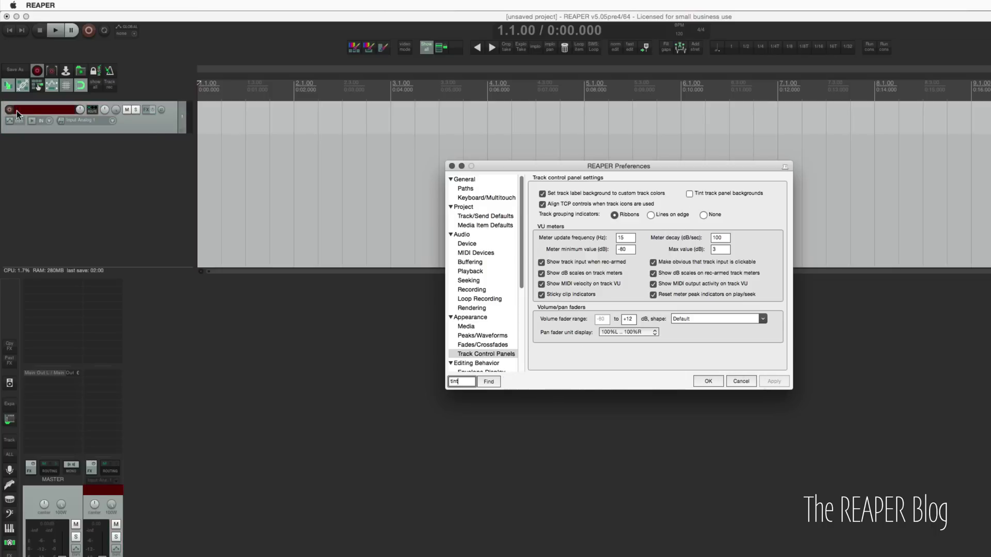
{"action": "left_click", "coordinate": [36, 111]}
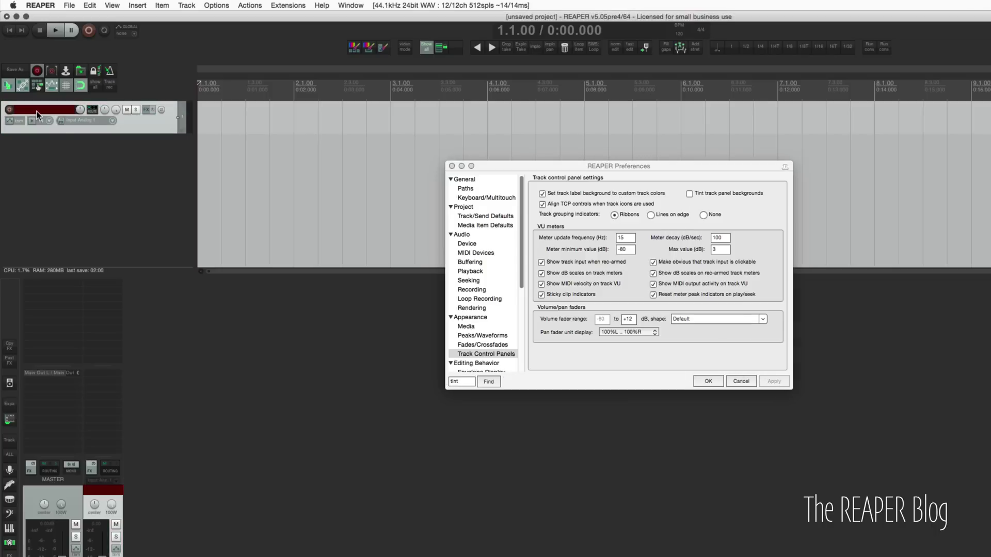
{"action": "left_click", "coordinate": [689, 193]}
{"action": "left_click", "coordinate": [774, 381]}
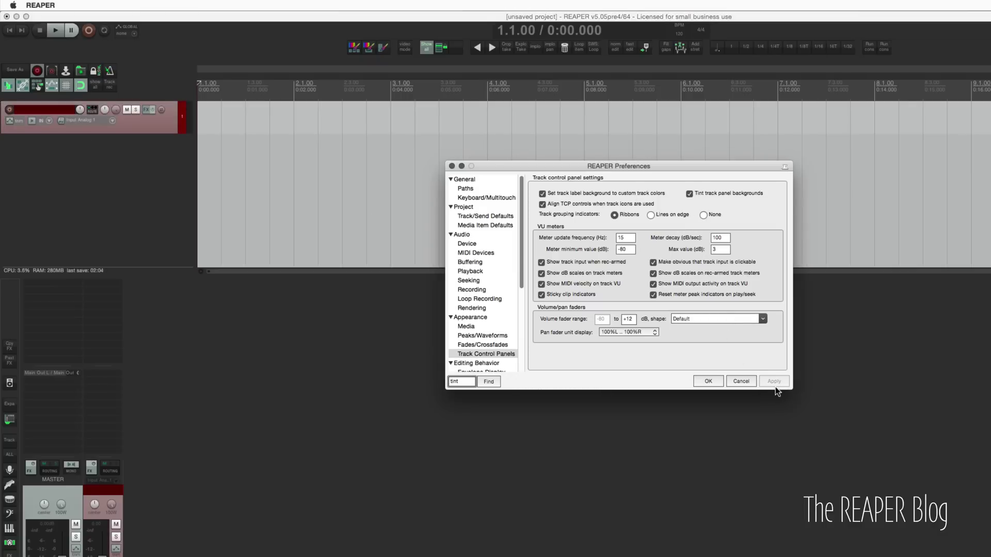
Step: Rename the track to 'track 1' and stop colouring the track name label
{"action": "double_click", "coordinate": [41, 107]}
{"action": "type", "text": "t"}
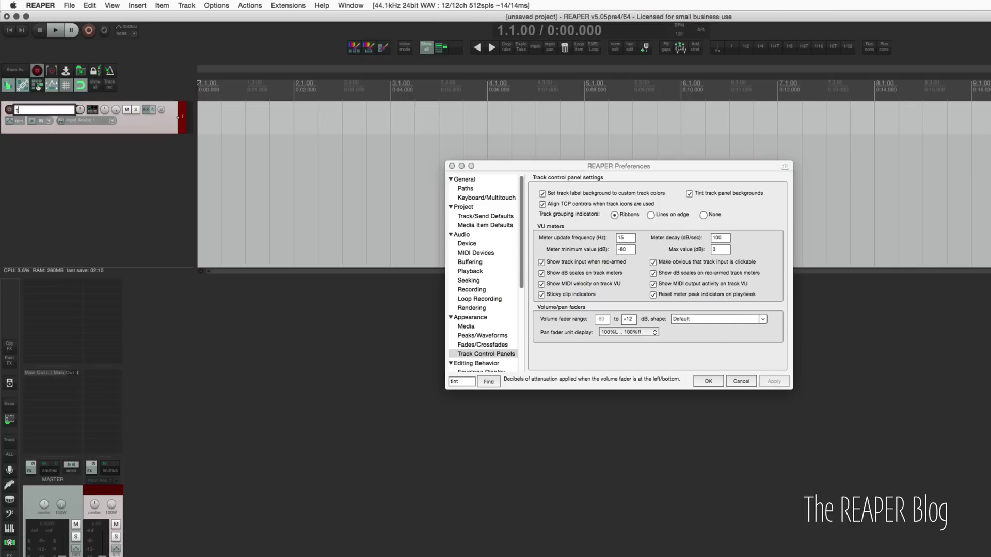
{"action": "type", "text": "rack 1"}
{"action": "key", "text": "Return"}
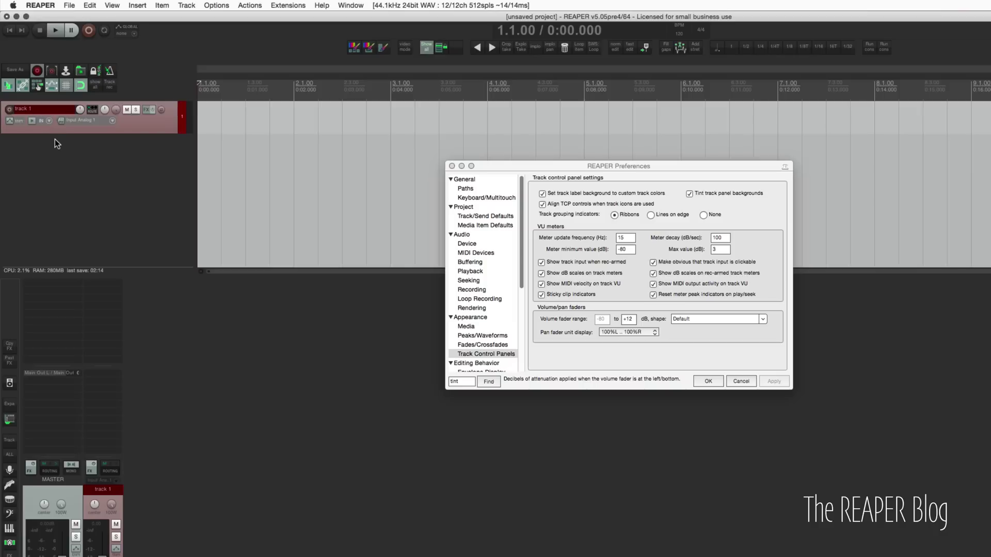
{"action": "left_click", "coordinate": [627, 194]}
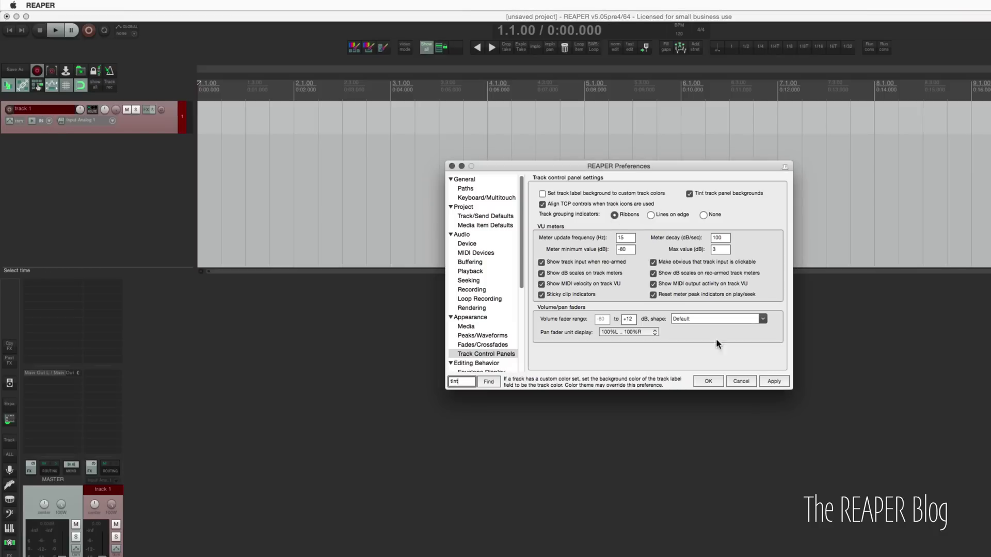
{"action": "left_click", "coordinate": [774, 382]}
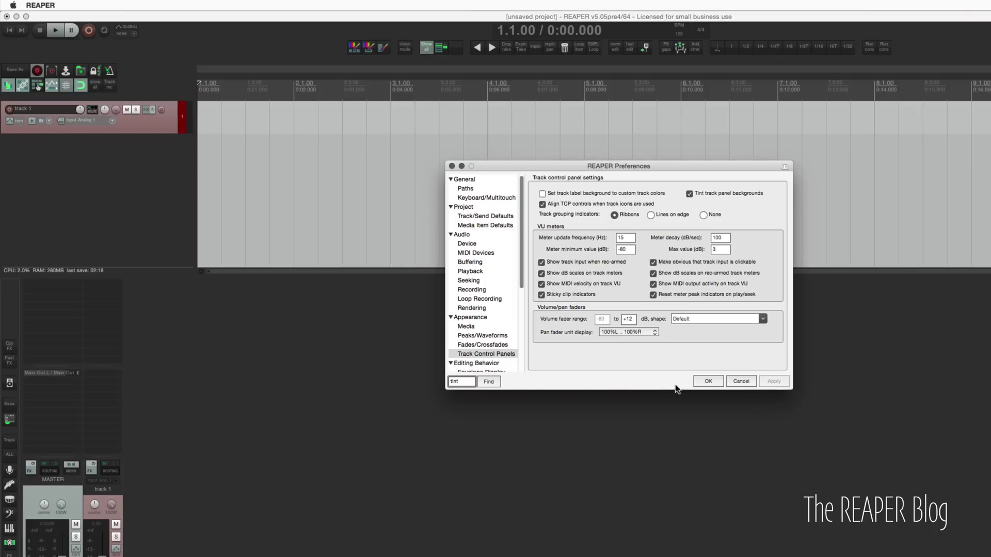
Step: Close Preferences with OK and rename the track to 'guitar'
{"action": "left_click", "coordinate": [708, 382]}
{"action": "double_click", "coordinate": [56, 110]}
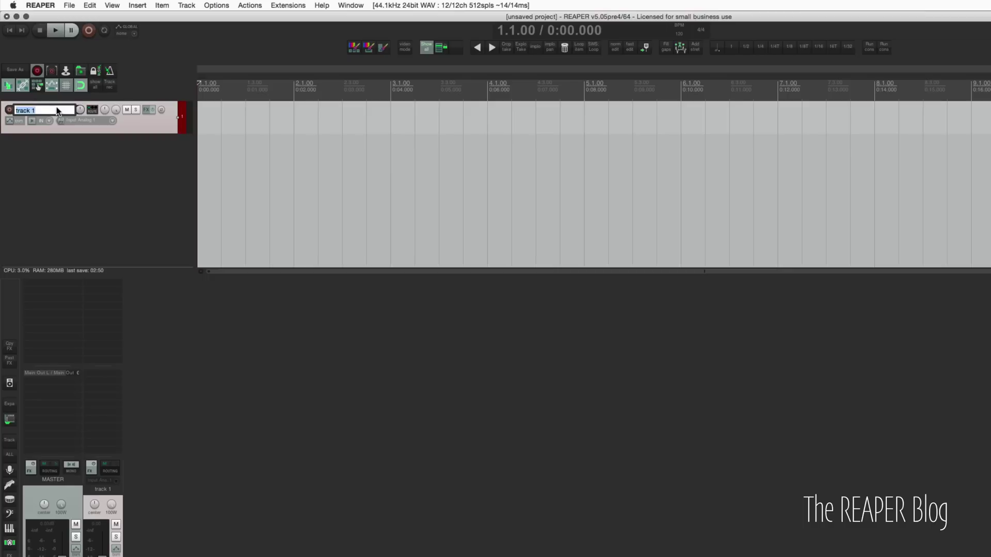
{"action": "type", "text": "guitar"}
{"action": "key", "text": "Return"}
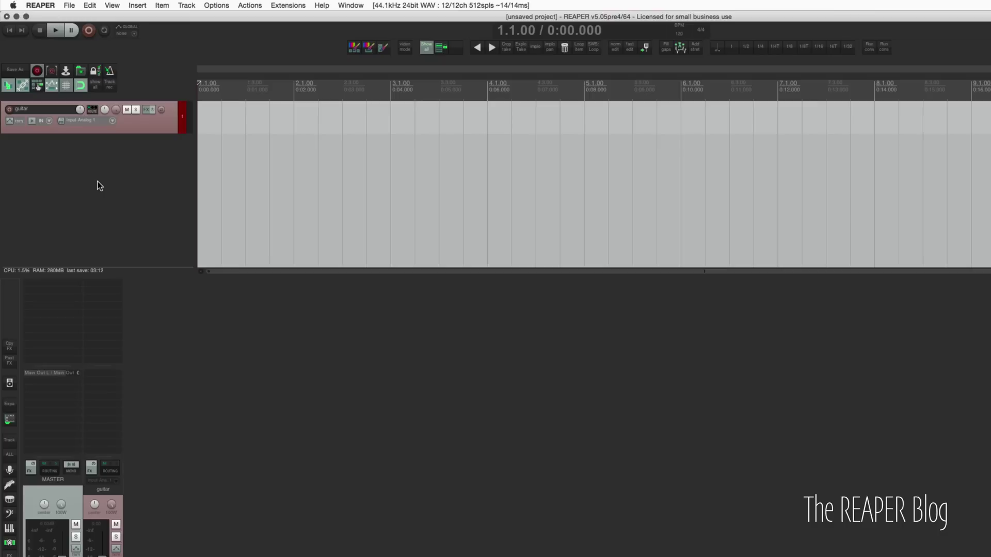
Step: Set the guitar track's icon to ac_guitar_full.png from the track icons folder
{"action": "right_click", "coordinate": [160, 130]}
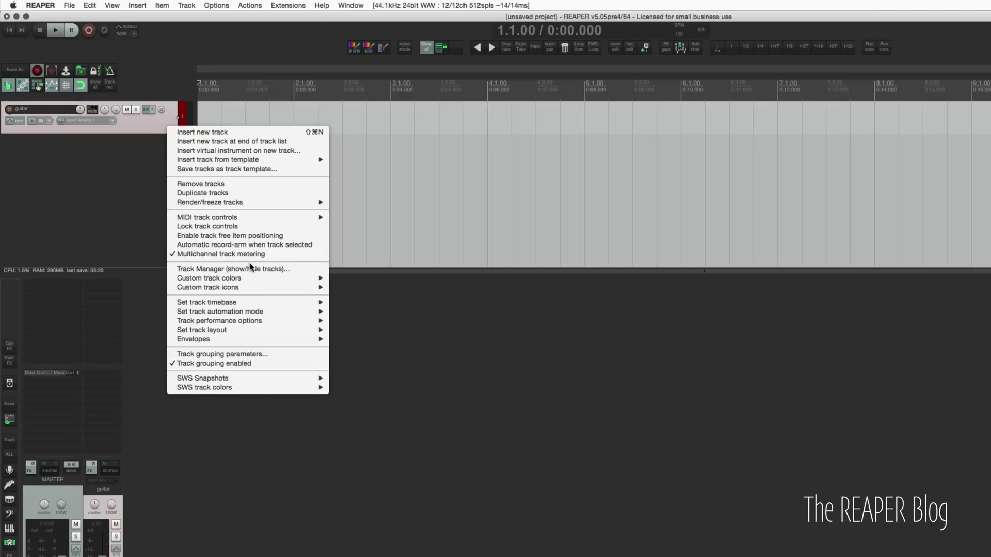
{"action": "mouse_move", "coordinate": [257, 290]}
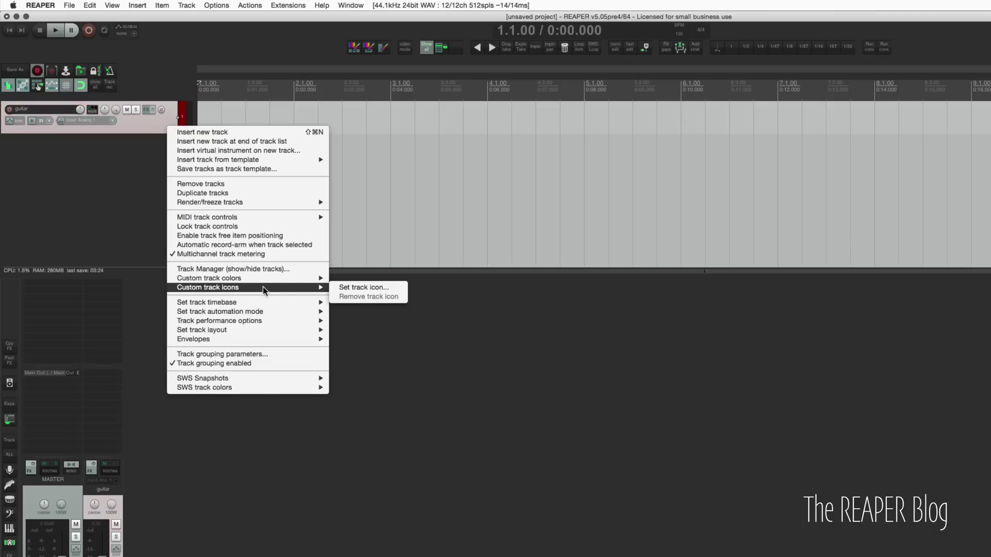
{"action": "left_click", "coordinate": [349, 292]}
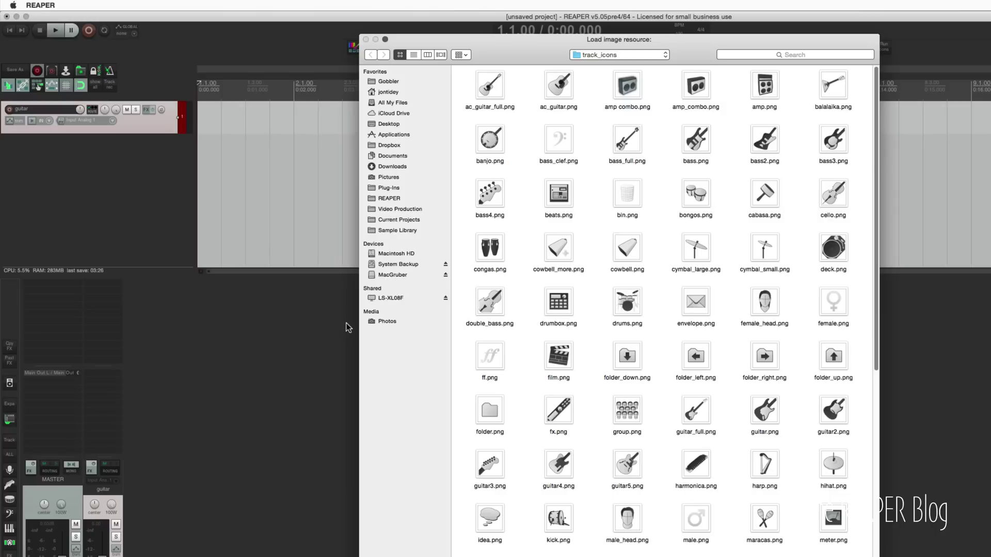
{"action": "scroll", "coordinate": [587, 191], "scroll_direction": "down", "scroll_amount": 10}
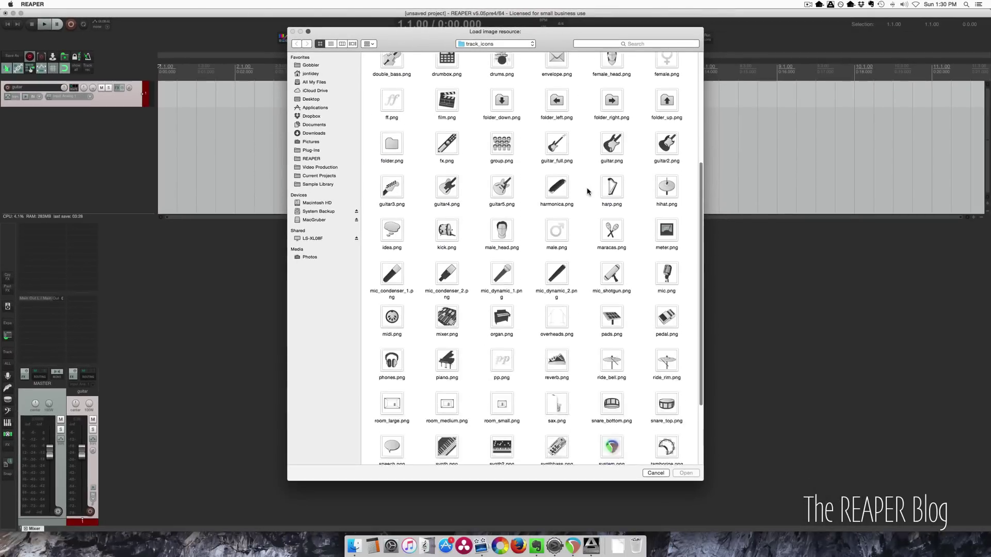
{"action": "scroll", "coordinate": [587, 191], "scroll_direction": "up", "scroll_amount": 10}
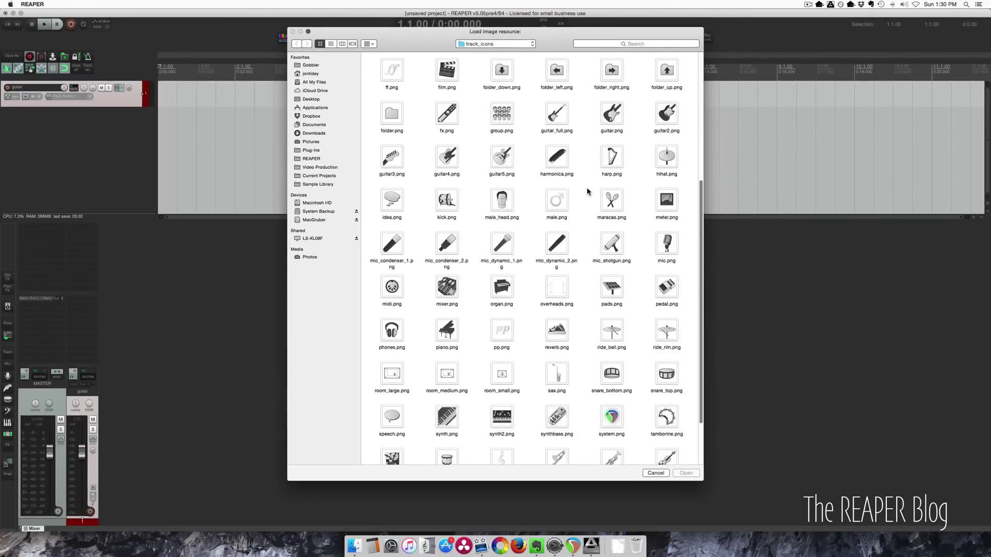
{"action": "scroll", "coordinate": [587, 192], "scroll_direction": "down", "scroll_amount": 1}
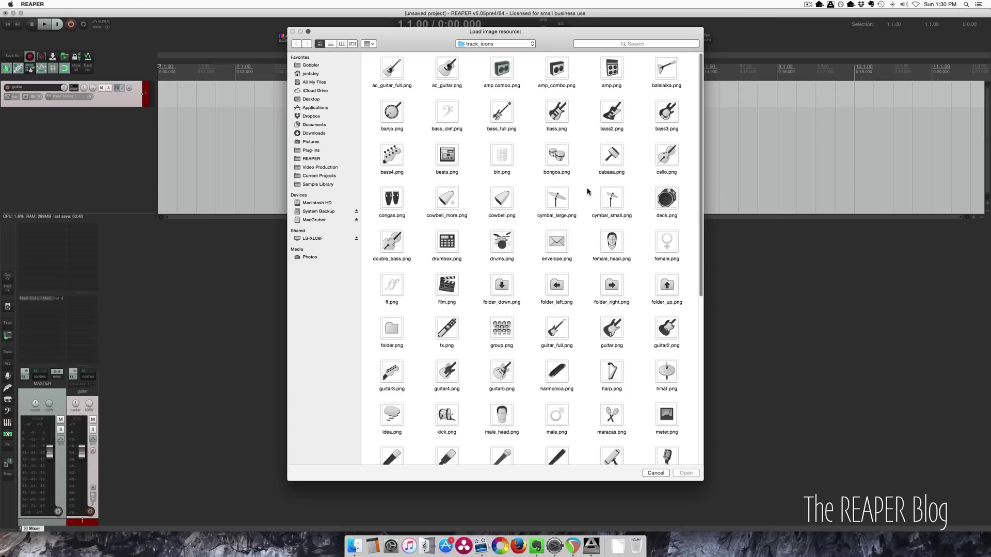
{"action": "left_click", "coordinate": [396, 77]}
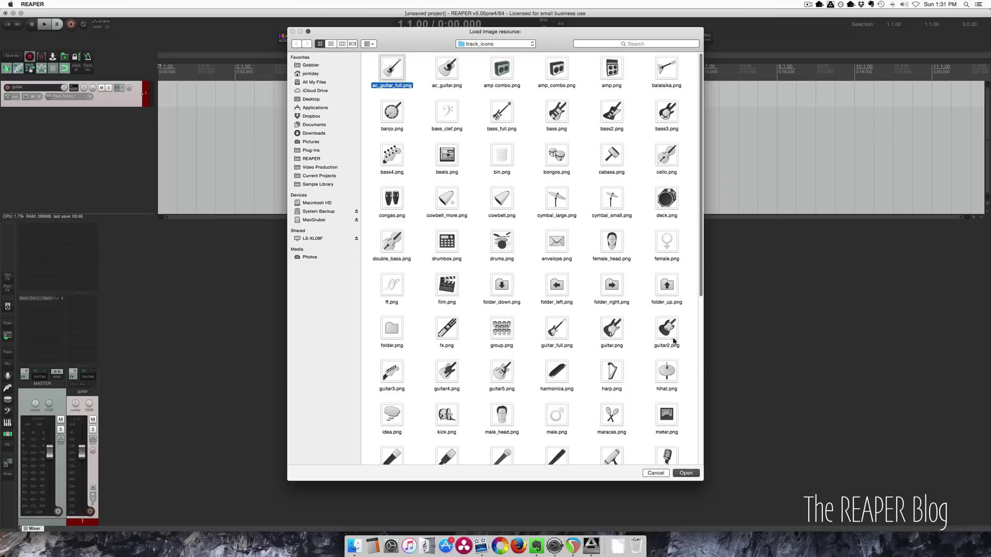
{"action": "key", "text": "Return"}
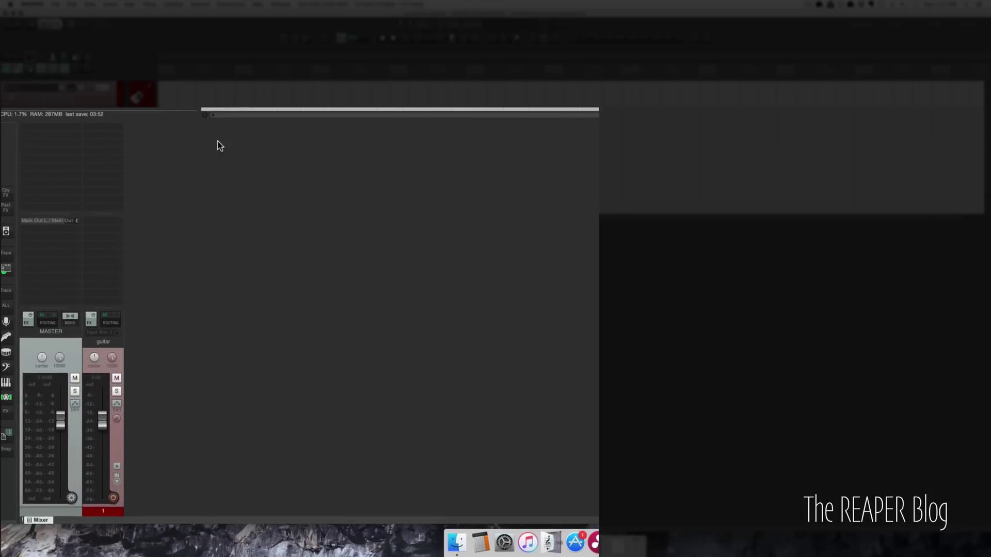
Step: Show track icons in the mixer and insert new empty tracks after guitar
{"action": "left_click", "coordinate": [72, 498]}
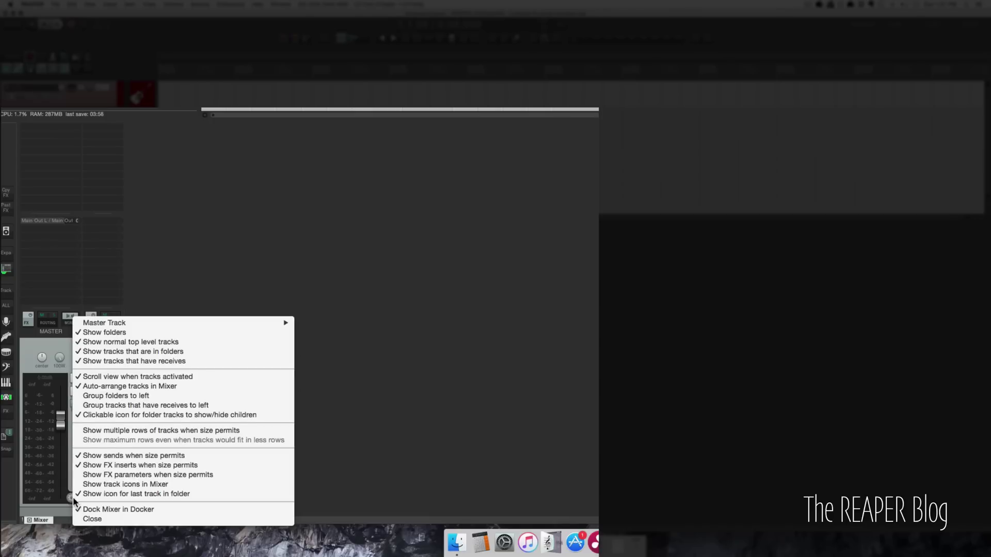
{"action": "right_click", "coordinate": [37, 522]}
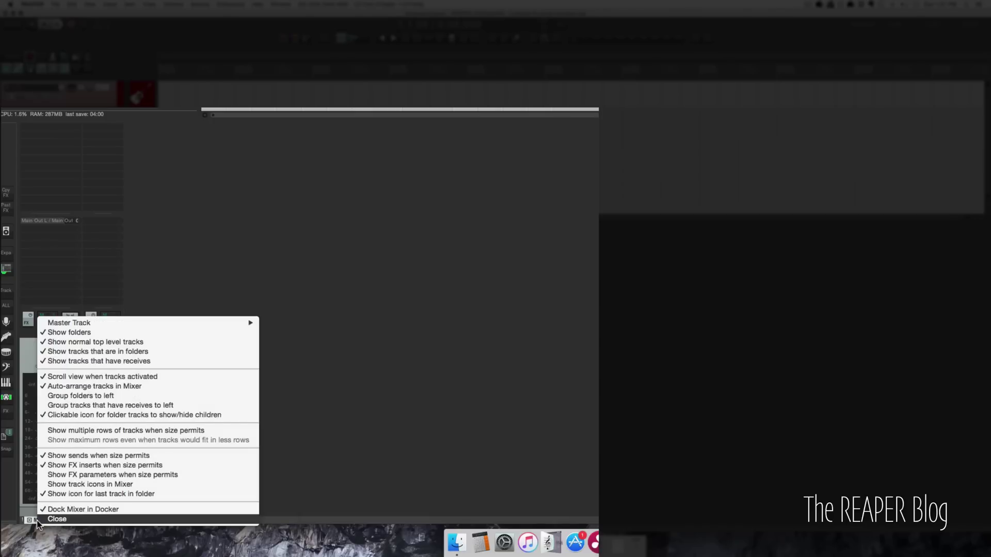
{"action": "left_click", "coordinate": [32, 521]}
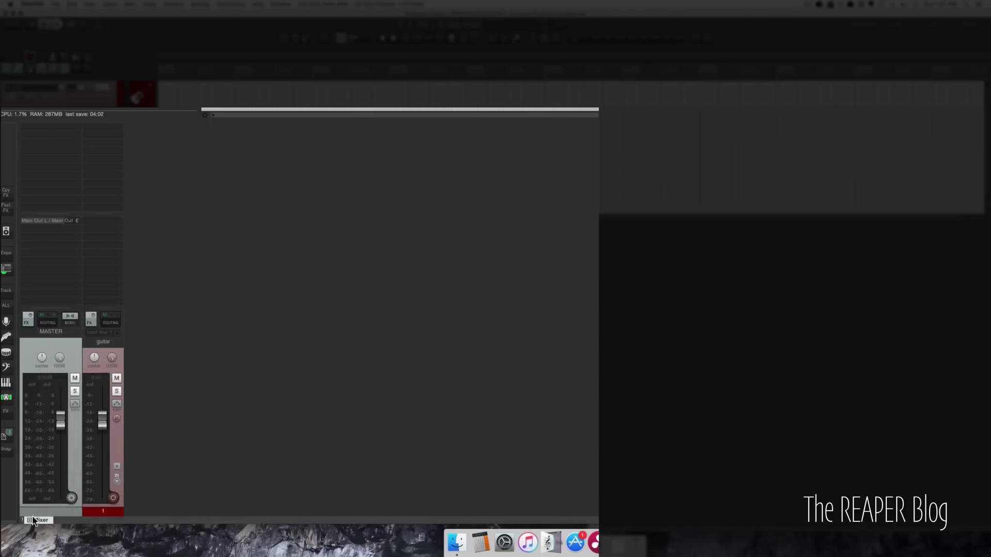
{"action": "left_click", "coordinate": [66, 501]}
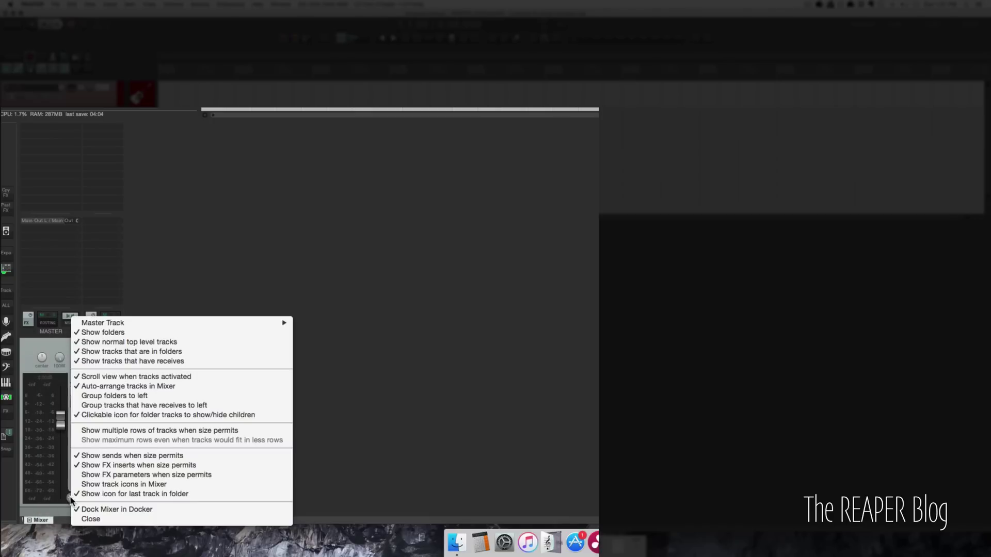
{"action": "left_click", "coordinate": [158, 484]}
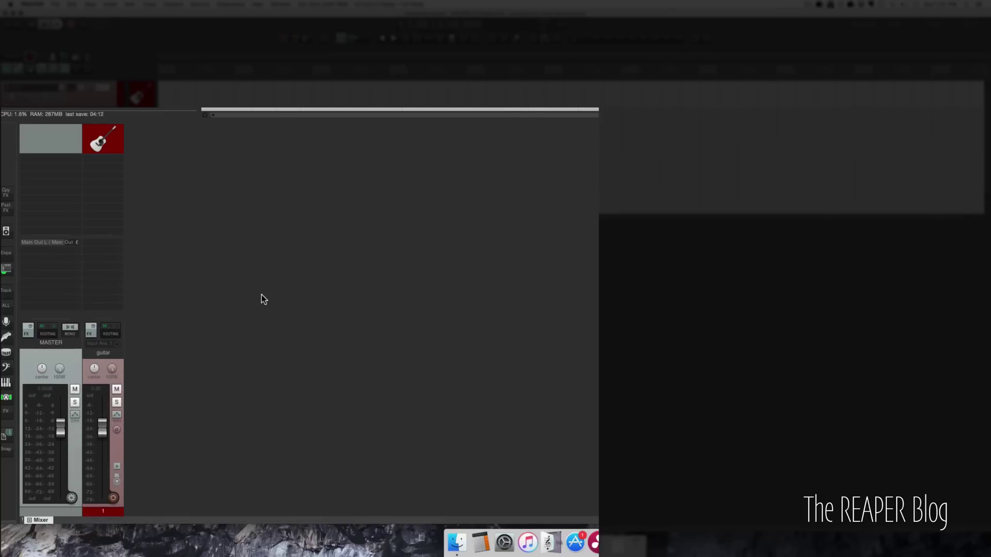
{"action": "key", "text": "shift+super+n"}
{"action": "key", "text": "shift+super+n"}
{"action": "key", "text": "shift+super+n"}
{"action": "key", "text": "shift+super+n"}
{"action": "key", "text": "shift+super+n"}
{"action": "key", "text": "shift+super+n"}
{"action": "key", "text": "shift+super+n"}
{"action": "key", "text": "shift+super+n"}
{"action": "key", "text": "shift+super+n"}
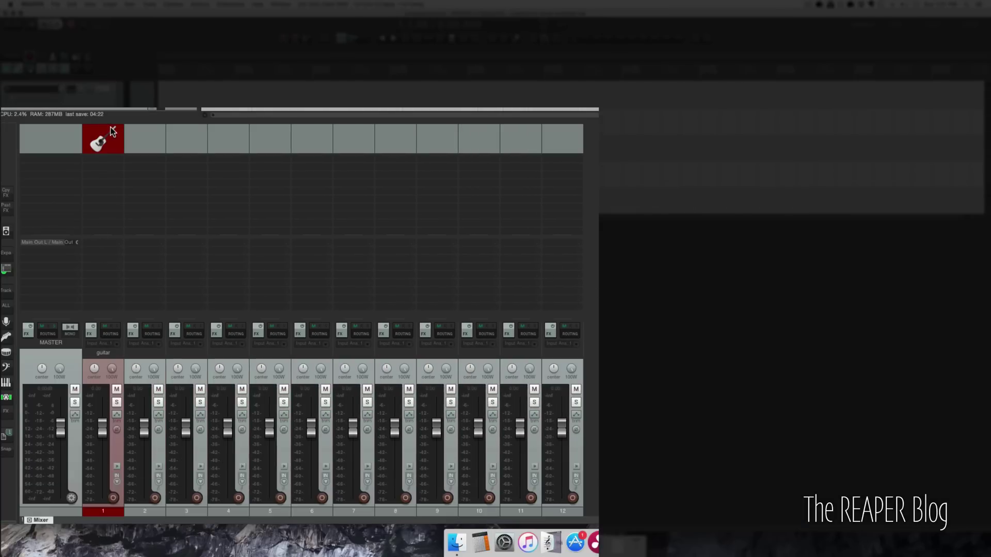
{"action": "left_click", "coordinate": [145, 507]}
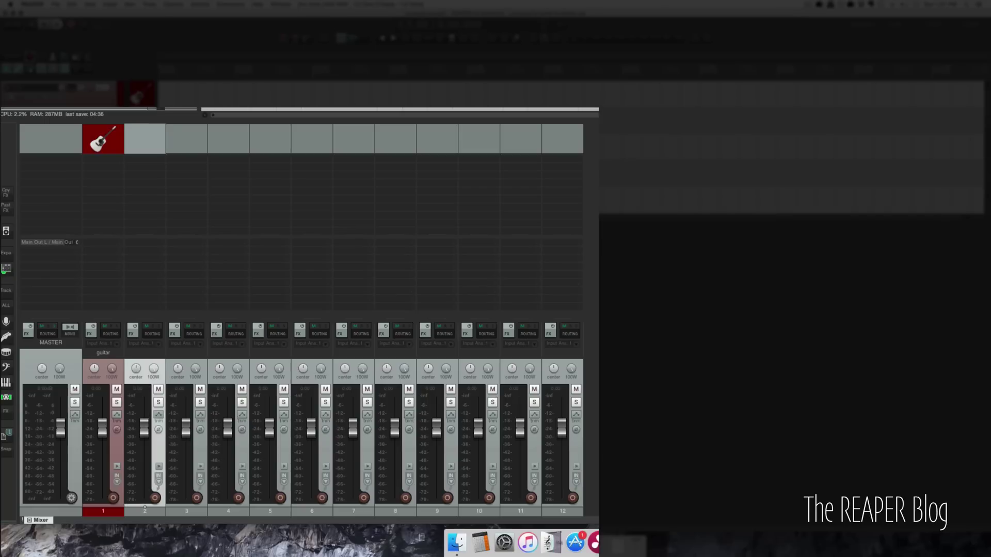
Step: Name tracks 3 to 6 kick, snare, hat and overhead, then select all four
{"action": "key", "text": "Down"}
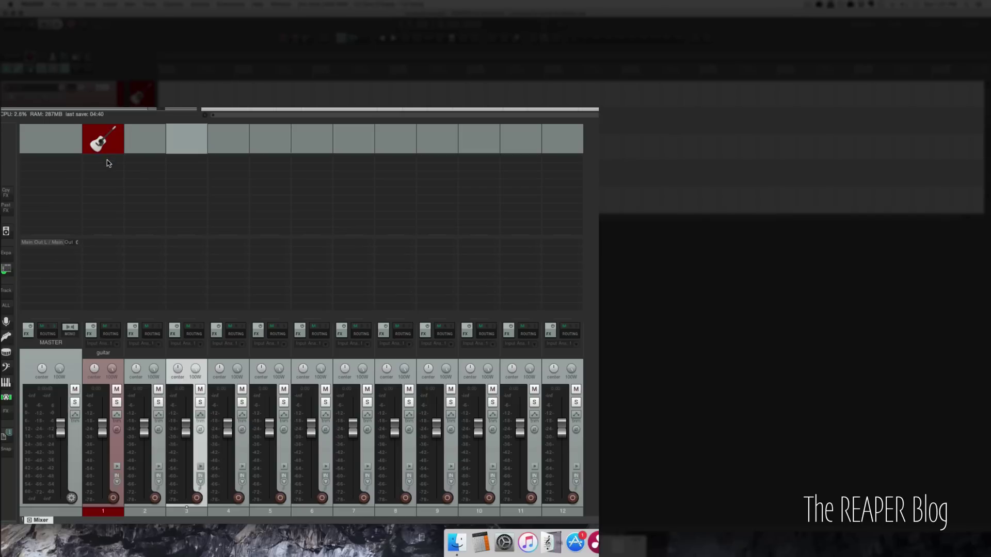
{"action": "double_click", "coordinate": [35, 140]}
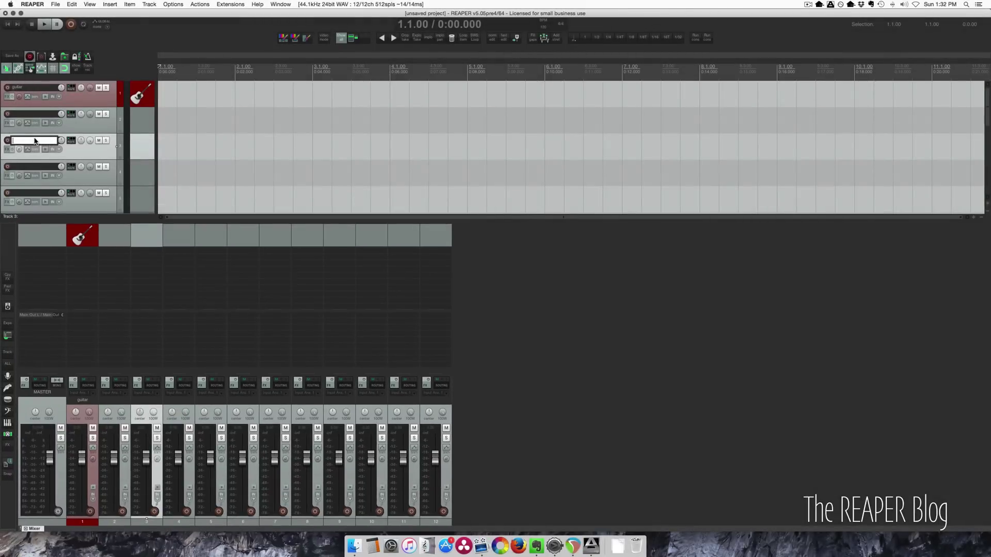
{"action": "type", "text": "kick"}
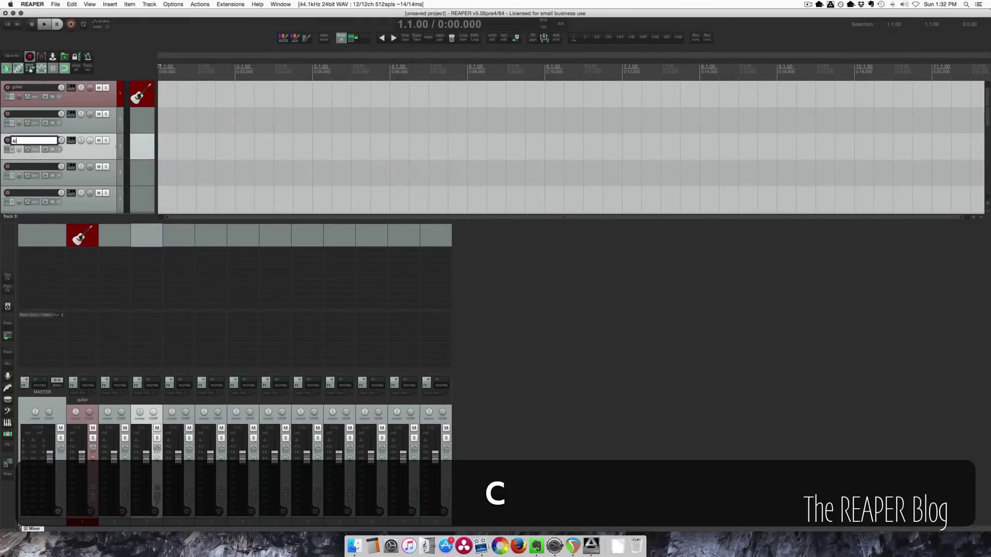
{"action": "key", "text": "Tab"}
{"action": "type", "text": "snare"}
{"action": "key", "text": "Tab"}
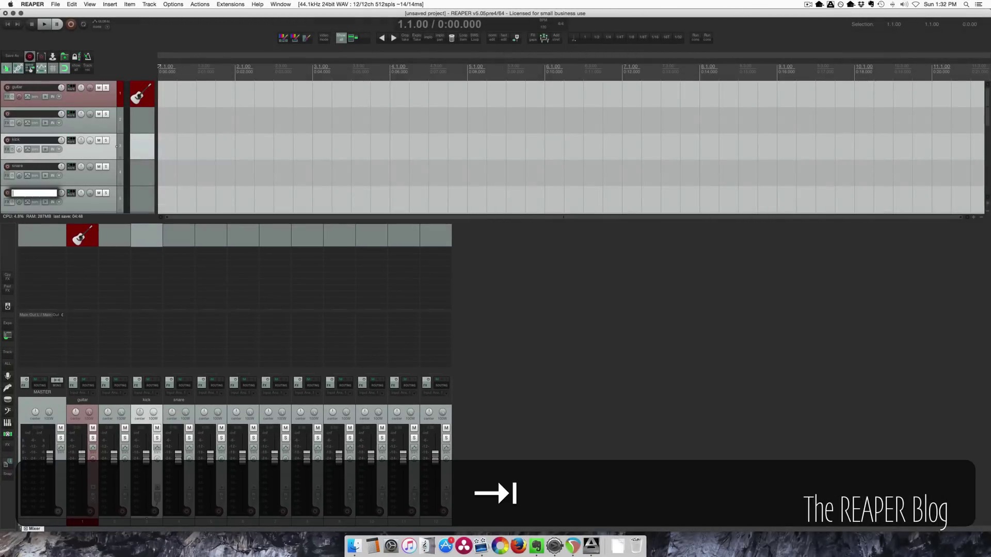
{"action": "type", "text": "hat"}
{"action": "key", "text": "Tab"}
{"action": "type", "text": "ove"}
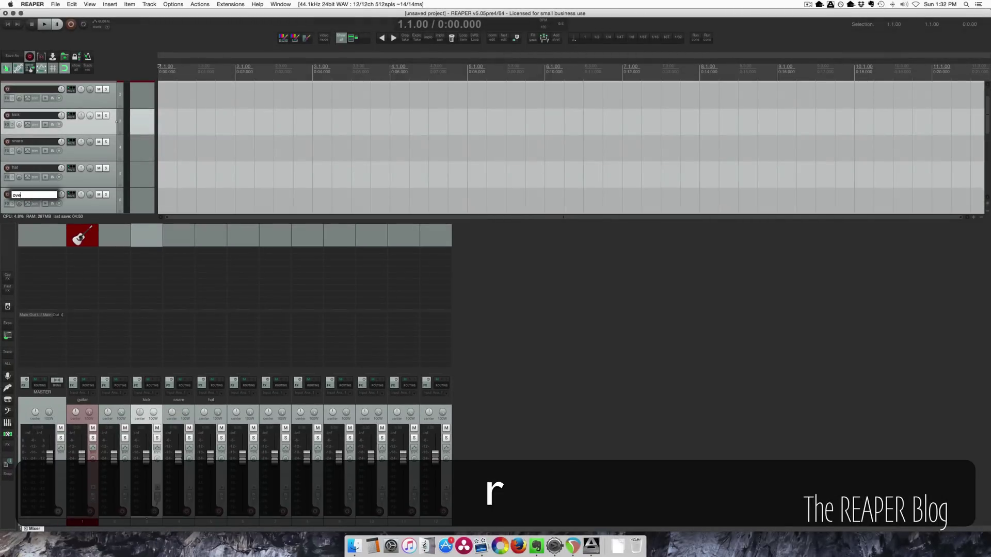
{"action": "type", "text": "rhead"}
{"action": "key", "text": "Return"}
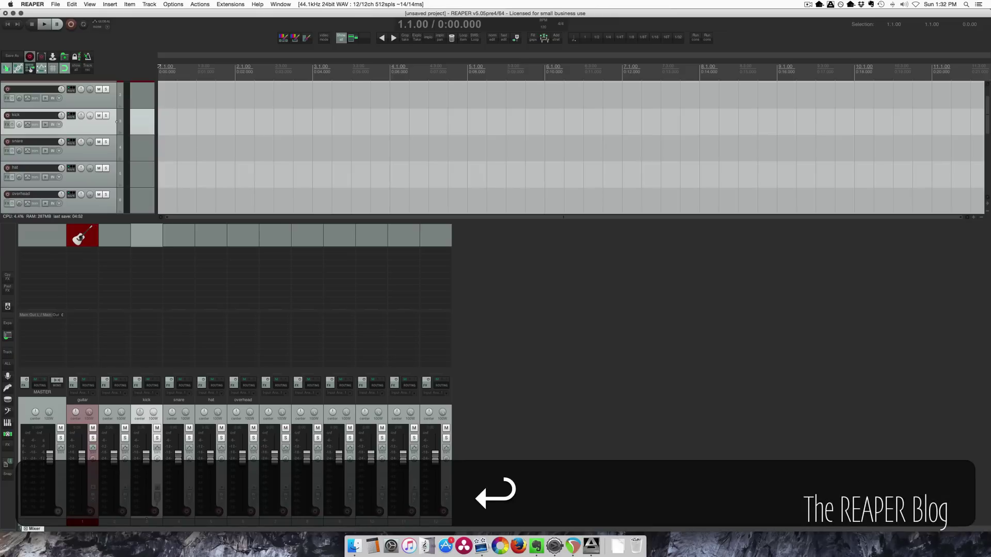
{"action": "left_click", "coordinate": [100, 210]}
{"action": "left_click", "coordinate": [84, 132], "text": "shift"}
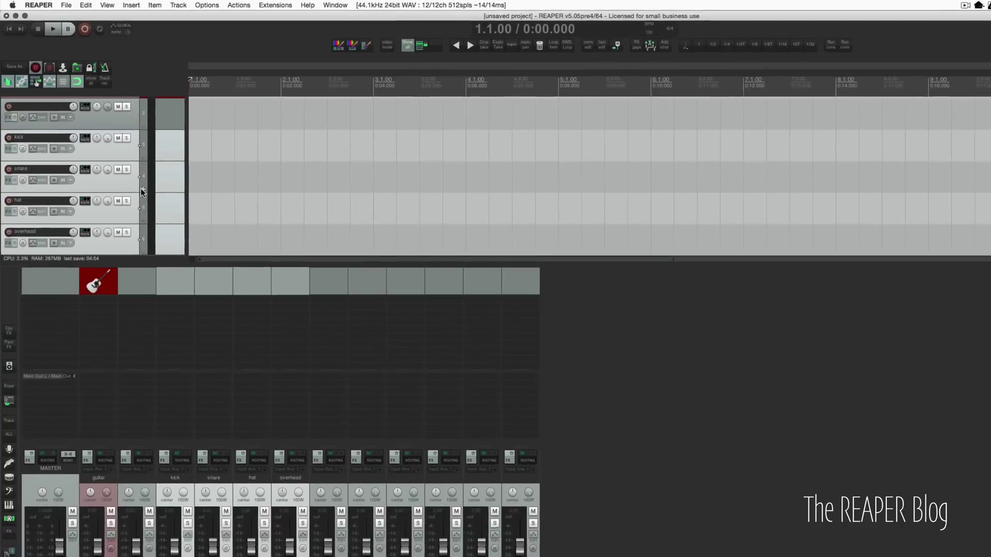
{"action": "right_click", "coordinate": [123, 158]}
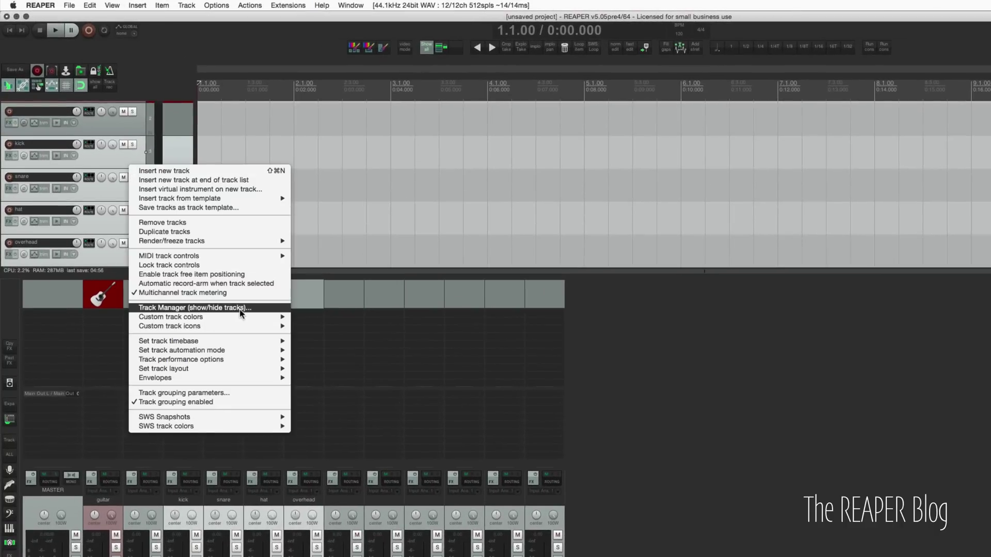
{"action": "mouse_move", "coordinate": [229, 305]}
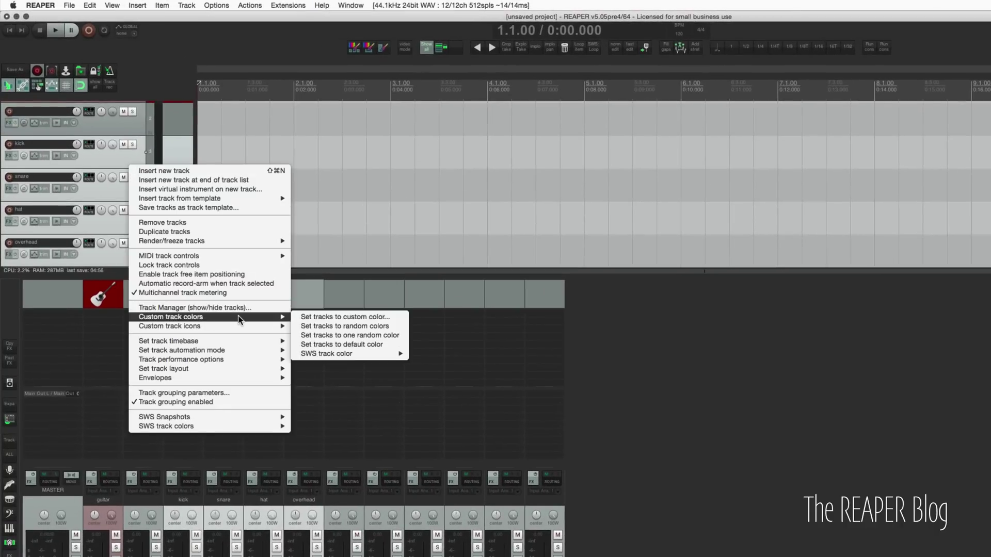
{"action": "left_click", "coordinate": [370, 337]}
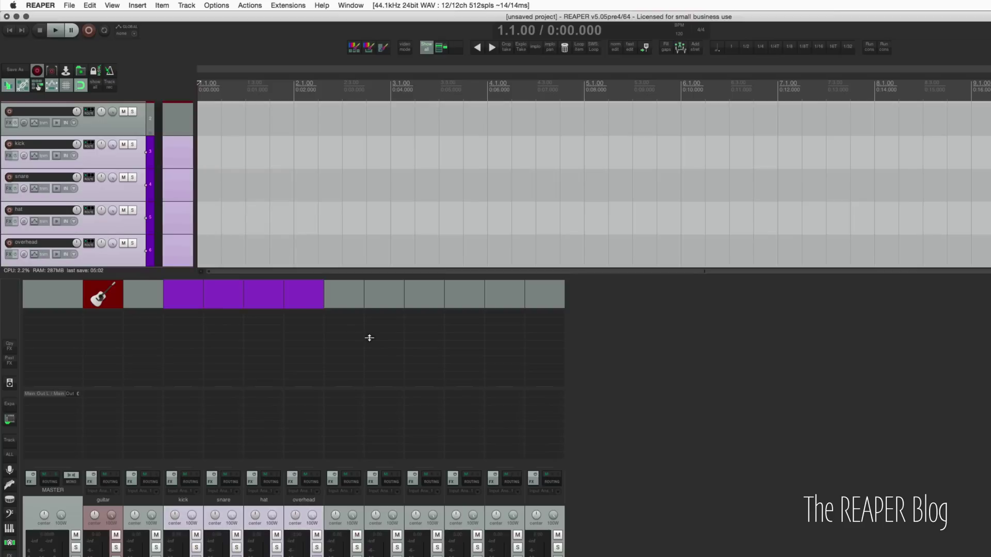
{"action": "right_click", "coordinate": [126, 159]}
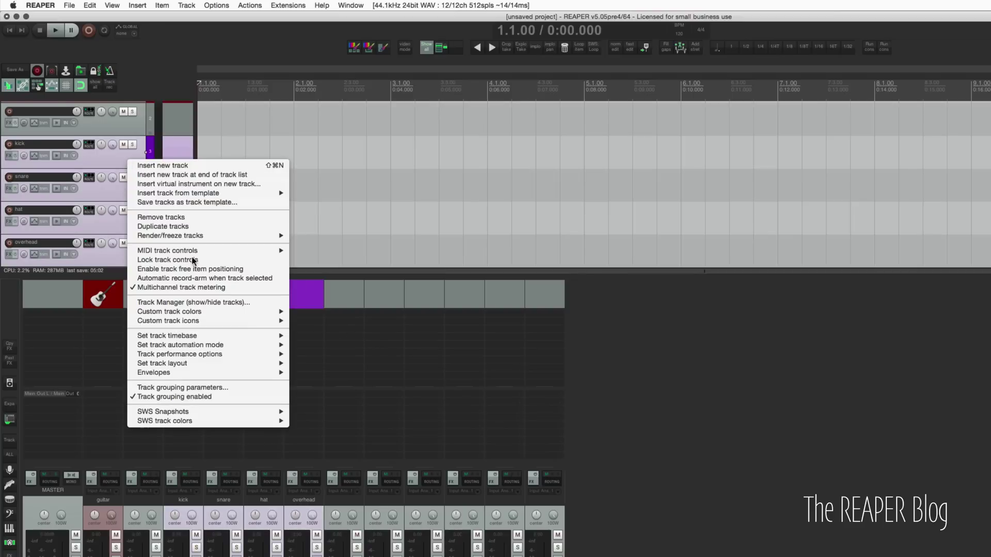
{"action": "mouse_move", "coordinate": [209, 312]}
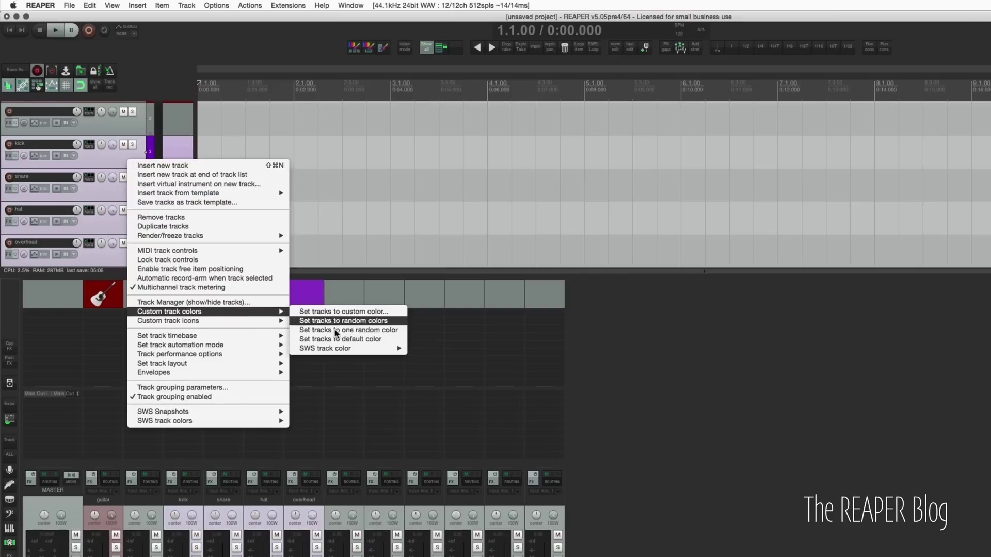
{"action": "left_click", "coordinate": [346, 321]}
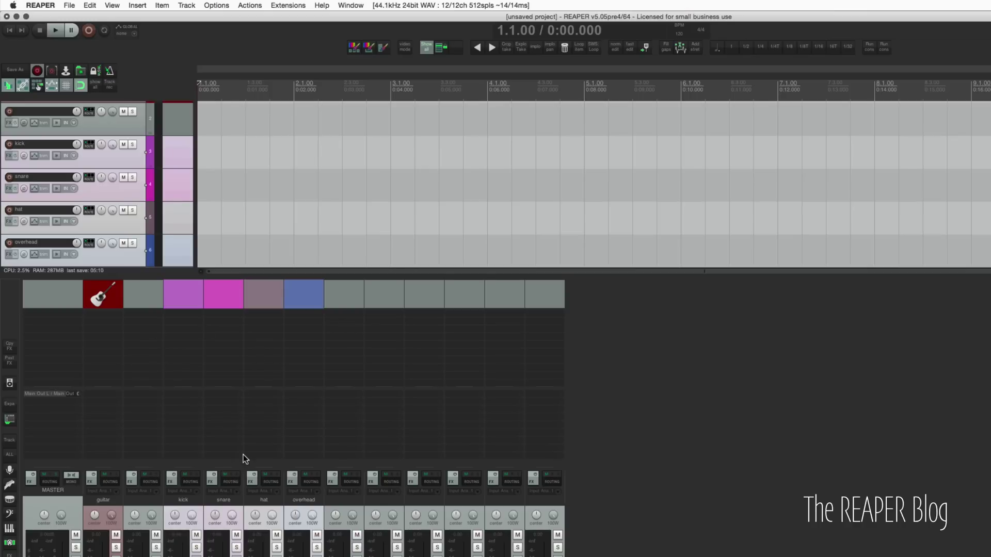
{"action": "right_click", "coordinate": [137, 161]}
{"action": "mouse_move", "coordinate": [216, 312]}
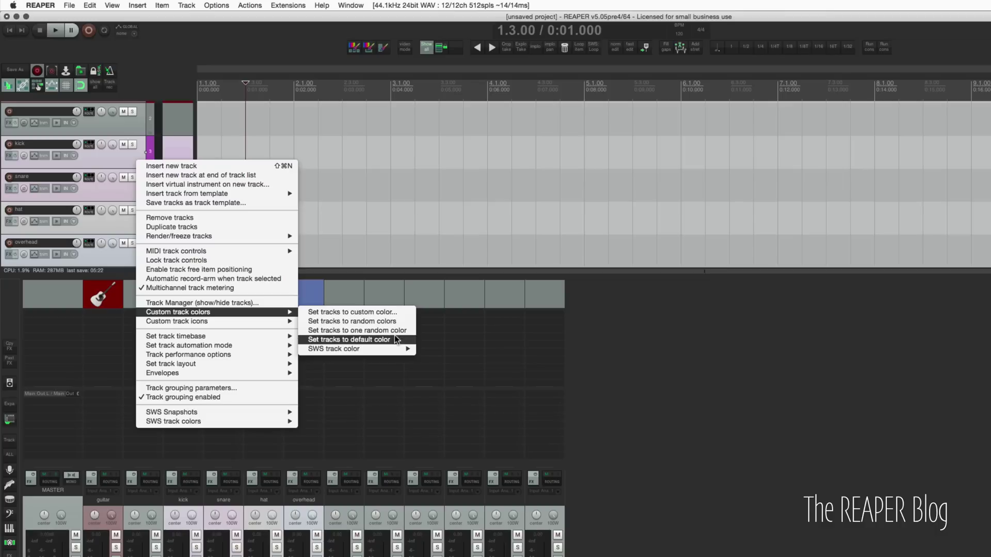
{"action": "left_click", "coordinate": [387, 339]}
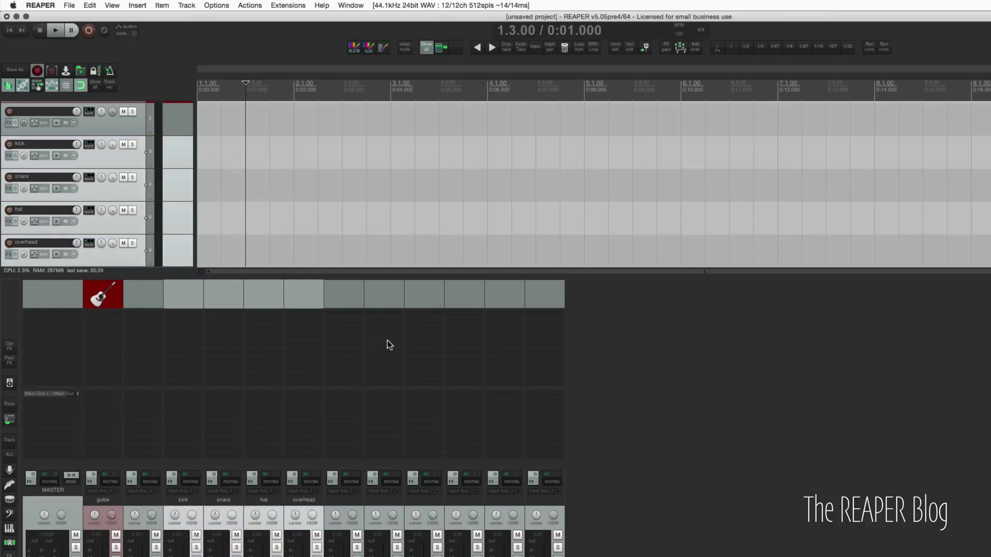
Step: Give the four drum tracks the drums.png icon
{"action": "right_click", "coordinate": [130, 160]}
{"action": "mouse_move", "coordinate": [213, 322]}
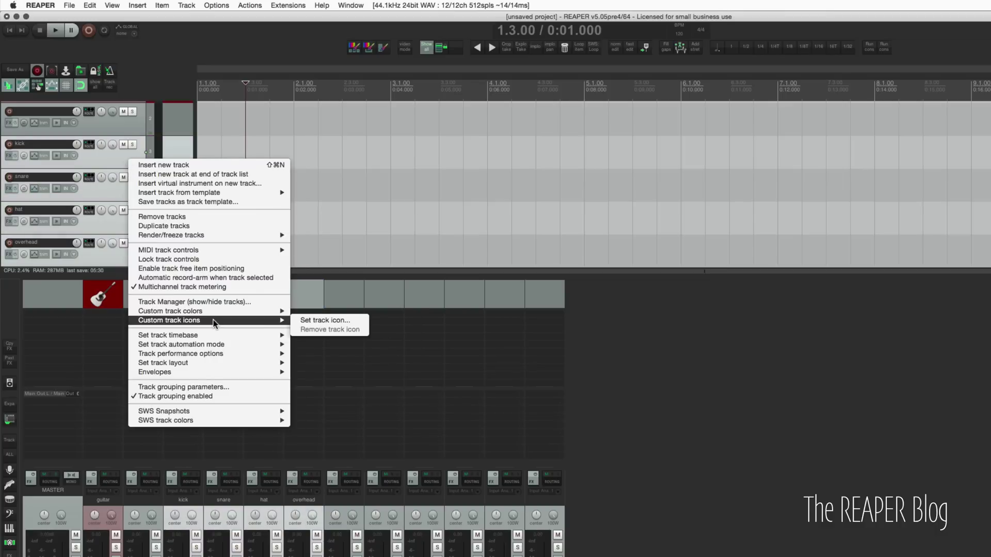
{"action": "left_click", "coordinate": [325, 320]}
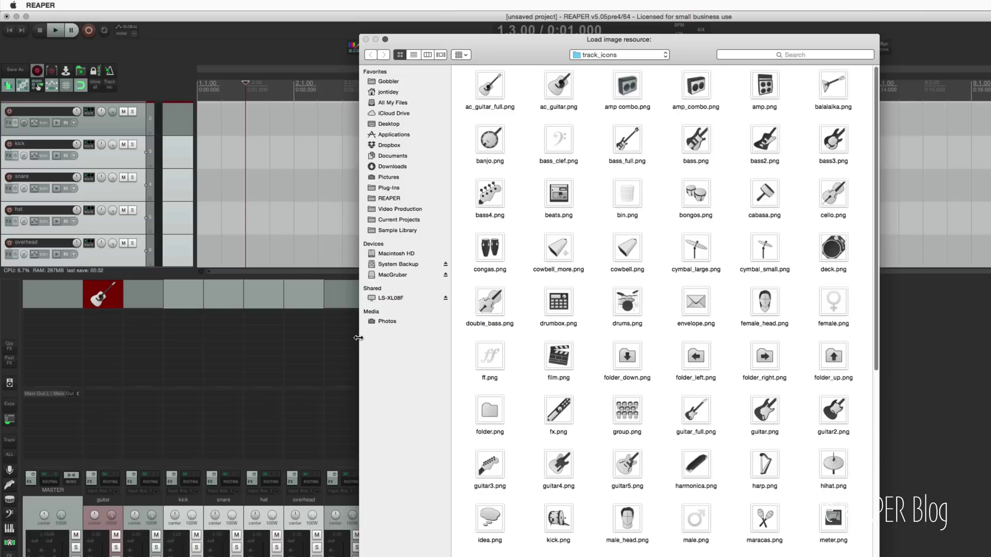
{"action": "scroll", "coordinate": [516, 310], "scroll_direction": "down", "scroll_amount": 3}
{"action": "left_click", "coordinate": [634, 219]}
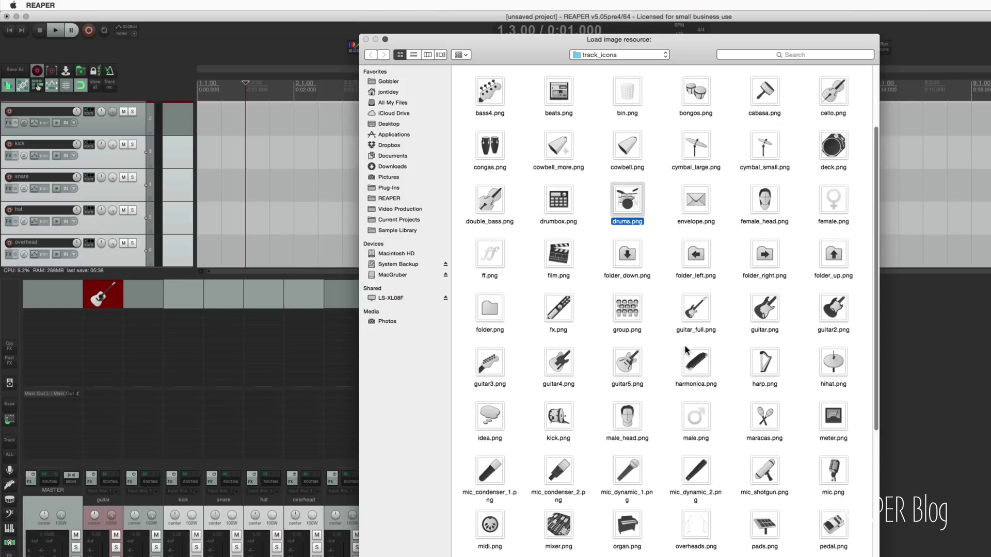
{"action": "key", "text": "Return"}
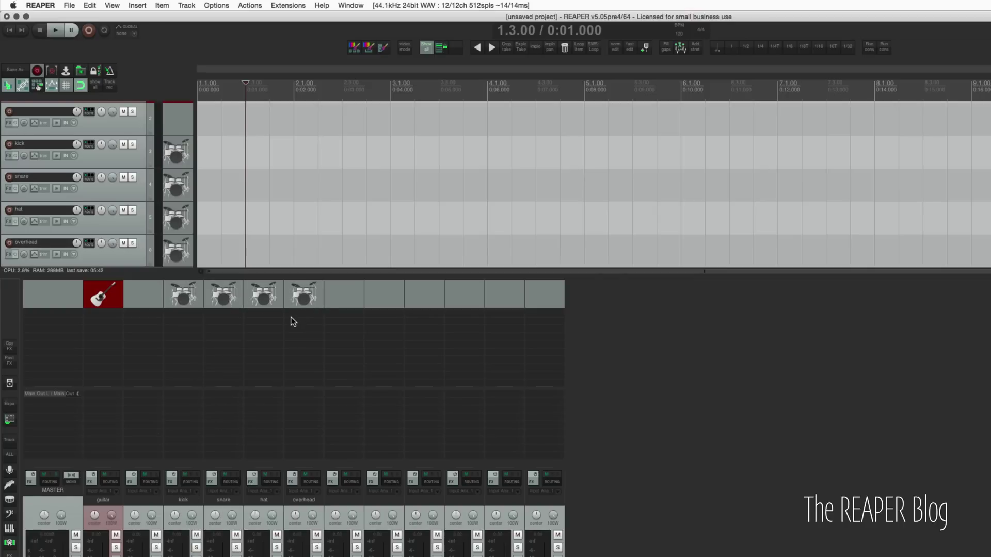
Step: Select kick through overhead and set them to a custom blue colour
{"action": "left_click", "coordinate": [134, 155]}
{"action": "left_click", "coordinate": [138, 247], "text": "shift"}
{"action": "right_click", "coordinate": [137, 258]}
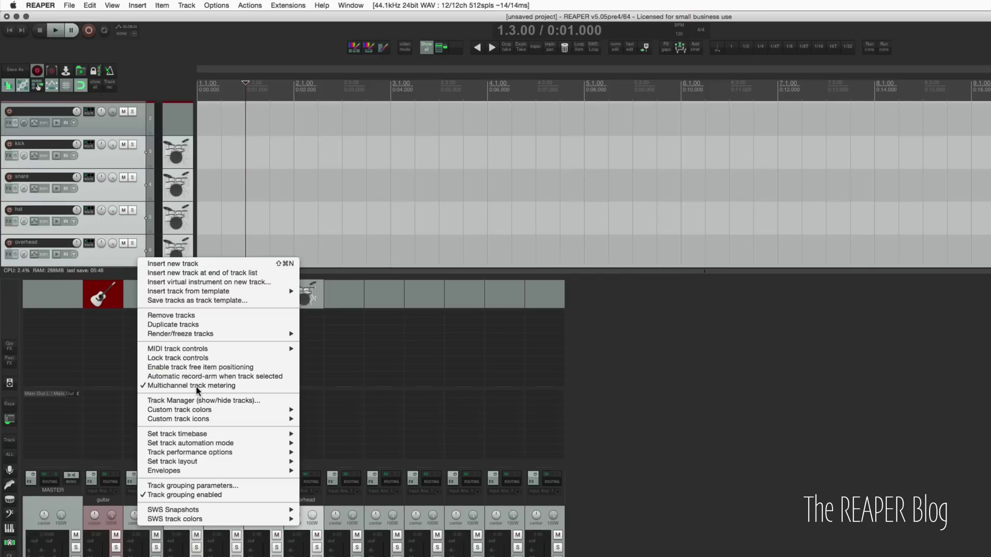
{"action": "mouse_move", "coordinate": [217, 409]}
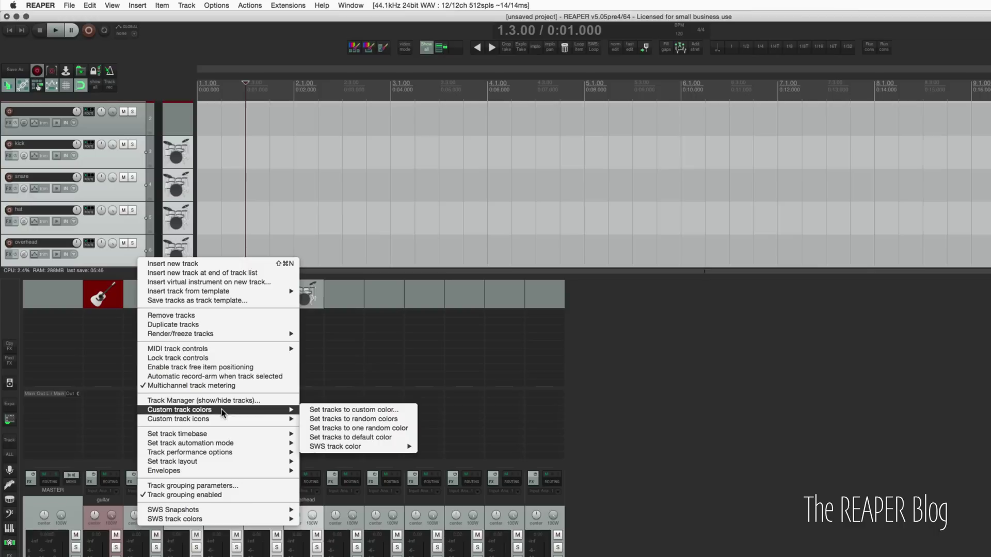
{"action": "left_click", "coordinate": [382, 410]}
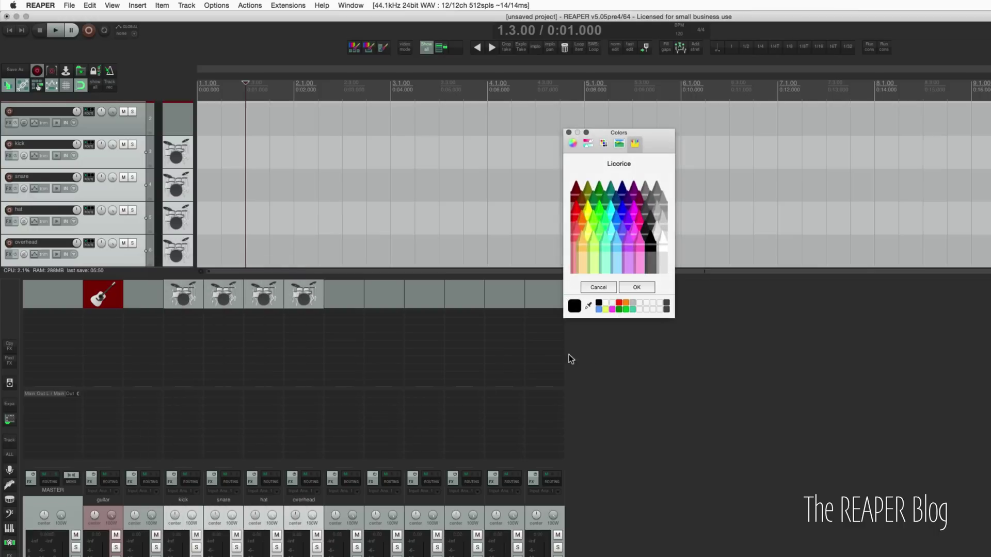
{"action": "left_click", "coordinate": [599, 309]}
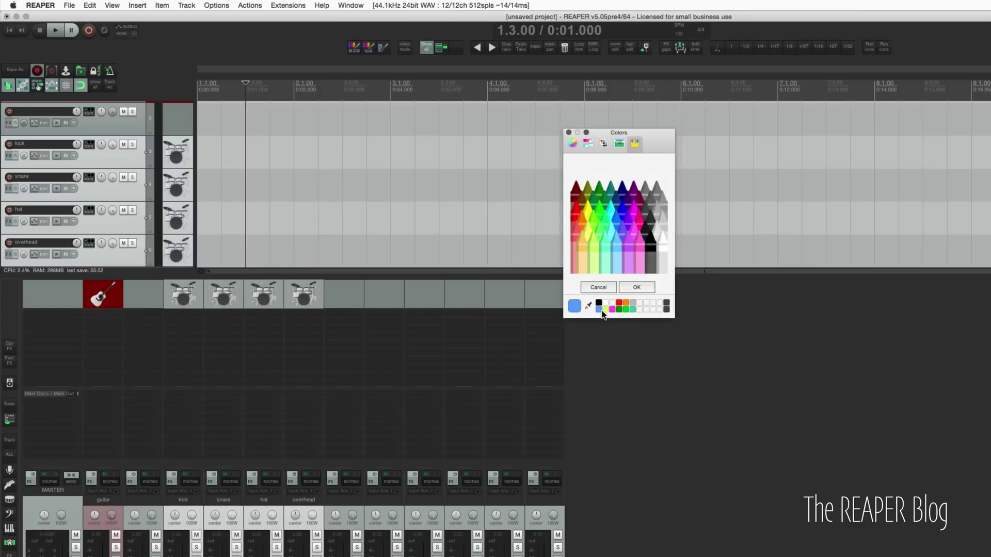
{"action": "left_click", "coordinate": [636, 287]}
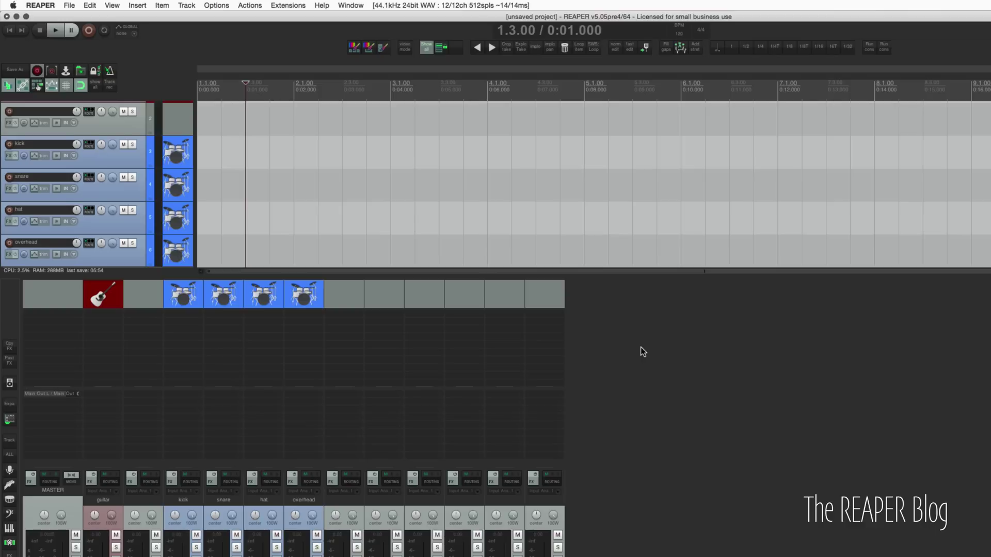
Step: Open Extensions > Auto Color/Icon, delete all ten default rules, and move the window aside
{"action": "left_click", "coordinate": [286, 6]}
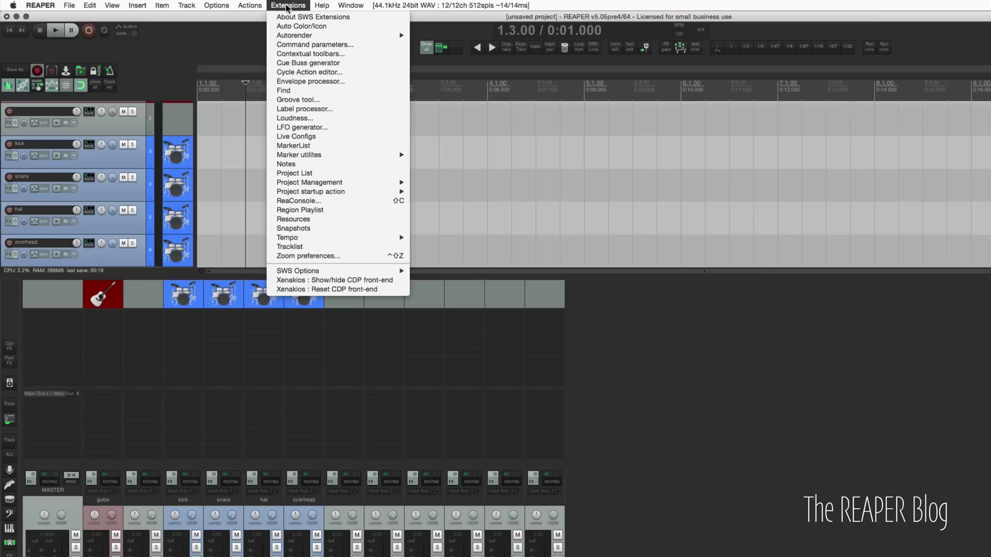
{"action": "left_click", "coordinate": [326, 26]}
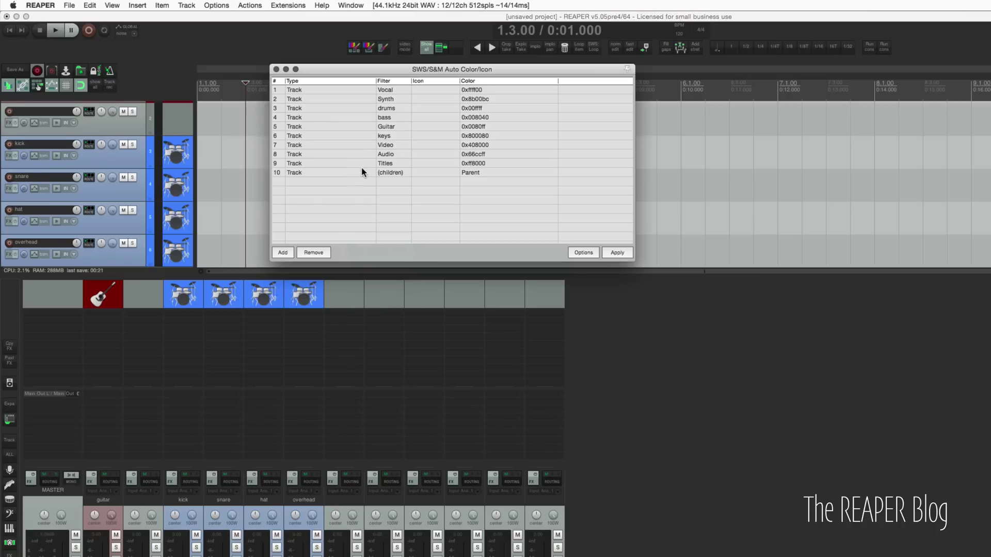
{"action": "left_click_drag", "start_coordinate": [381, 72], "coordinate": [414, 146]}
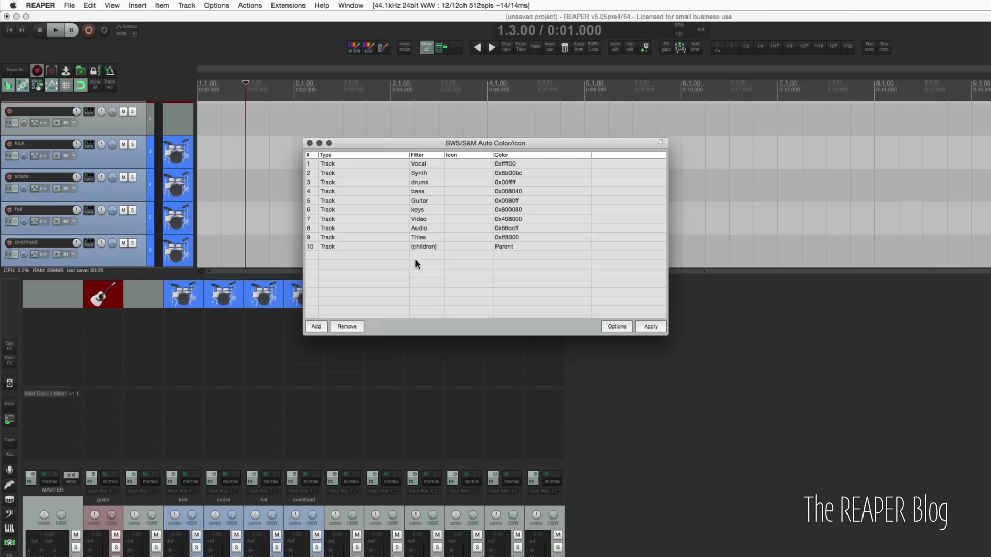
{"action": "left_click", "coordinate": [373, 166]}
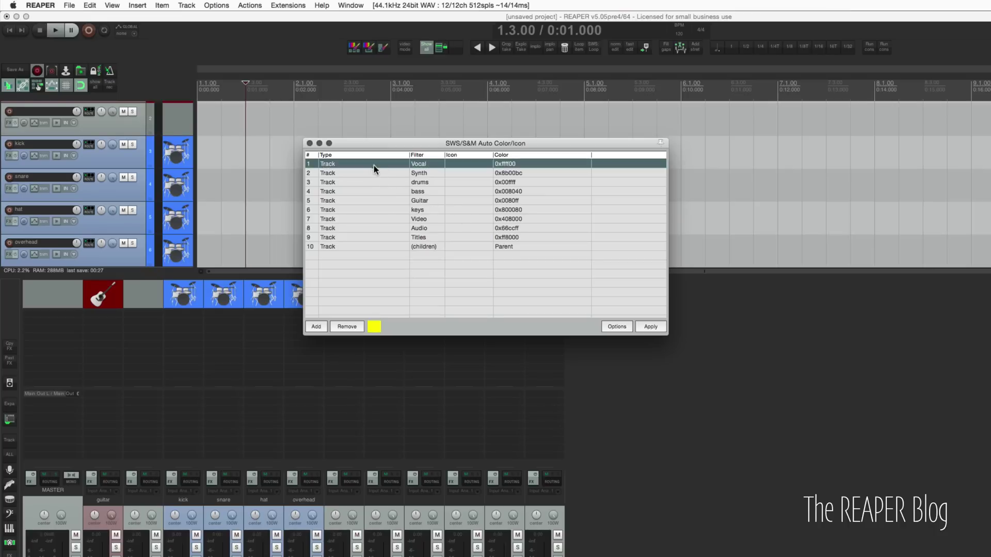
{"action": "left_click", "coordinate": [366, 247], "text": "shift"}
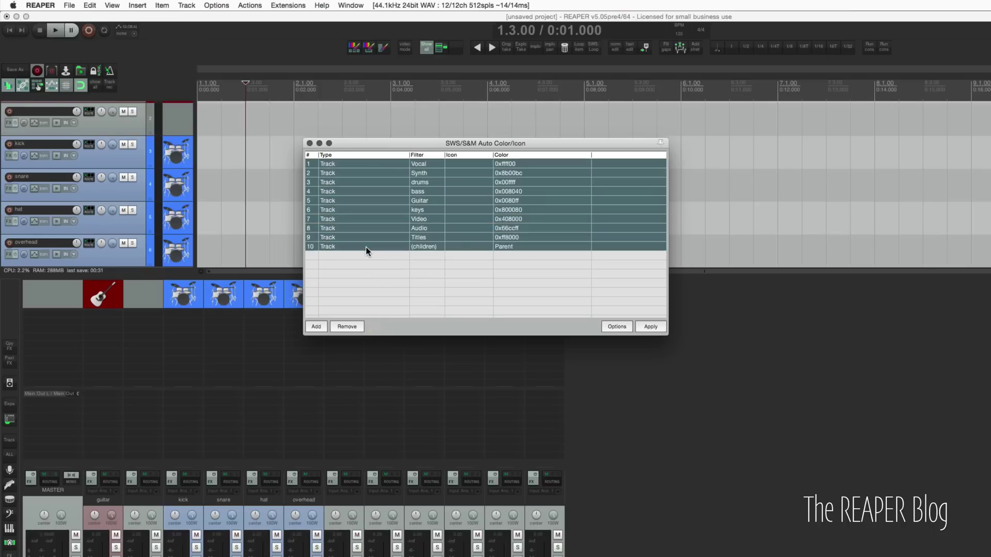
{"action": "left_click", "coordinate": [347, 326]}
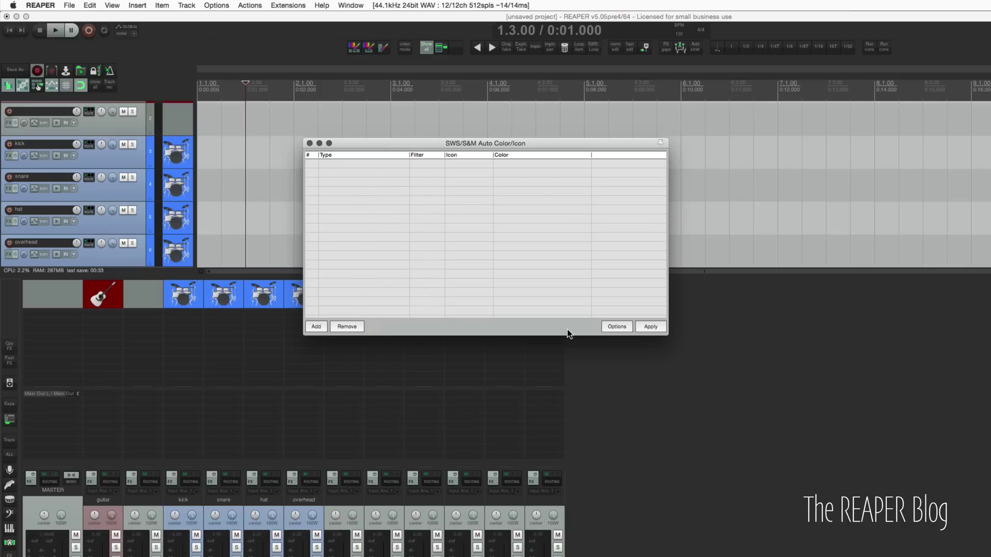
{"action": "left_click_drag", "start_coordinate": [507, 145], "coordinate": [640, 129]}
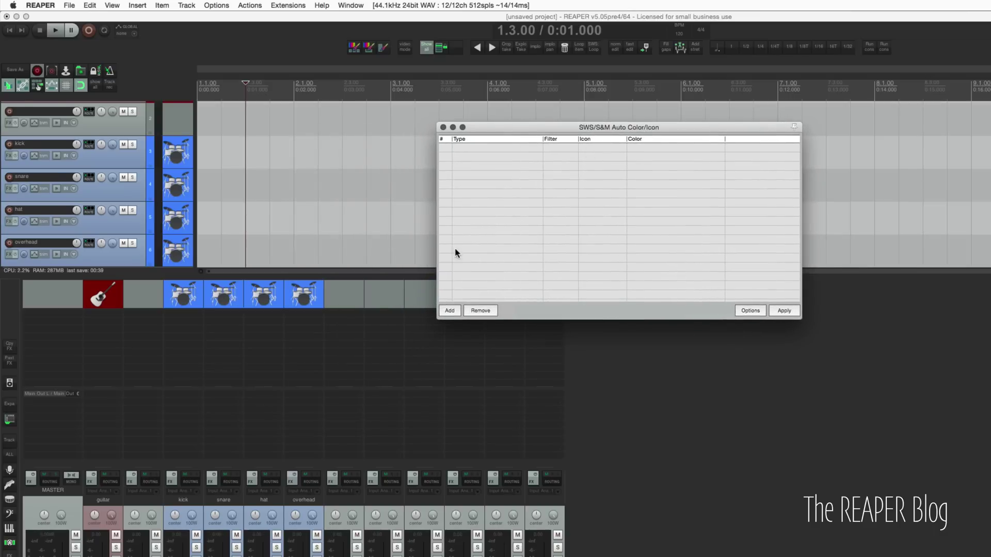
Step: Add a new Track rule and review its Type and name-filter choices without changing them
{"action": "left_click", "coordinate": [450, 310]}
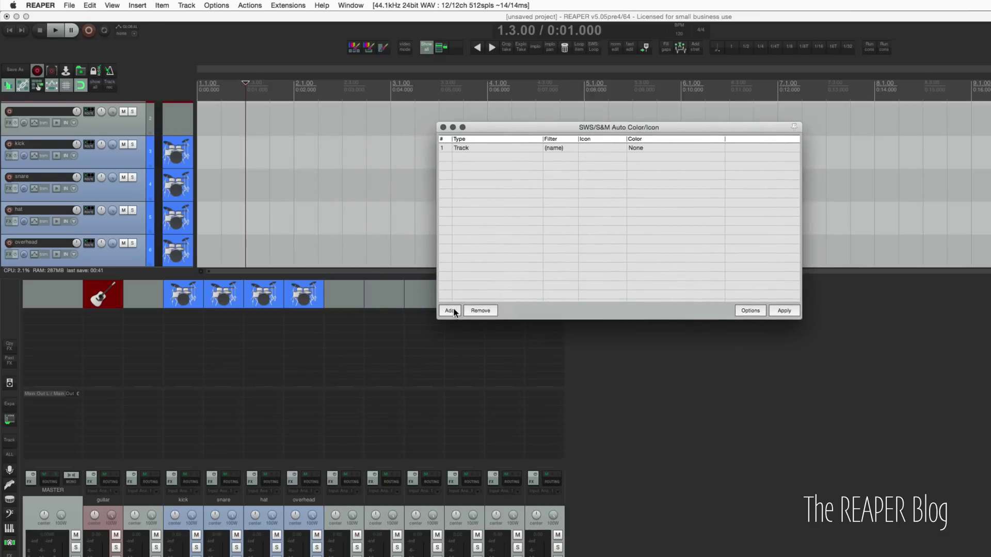
{"action": "right_click", "coordinate": [478, 147]}
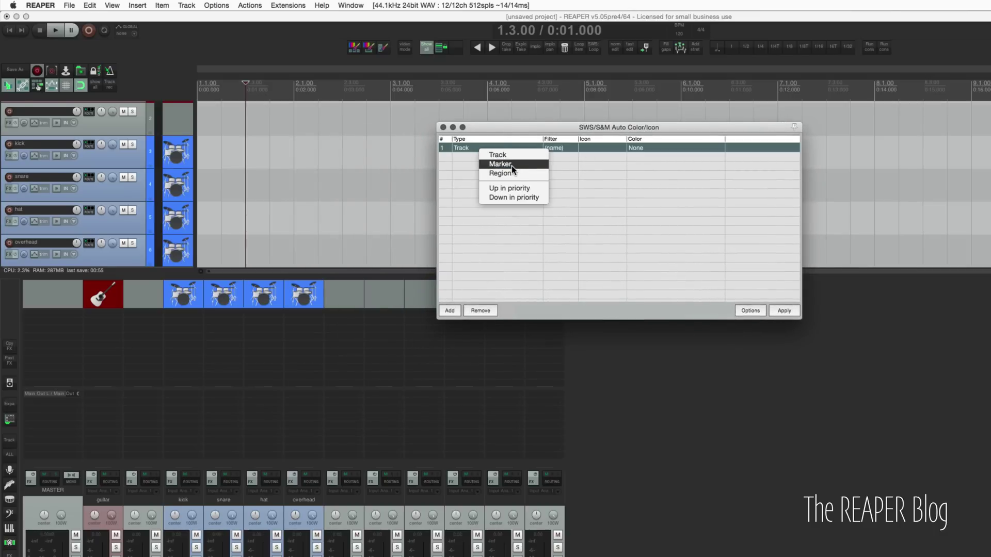
{"action": "left_click", "coordinate": [466, 163]}
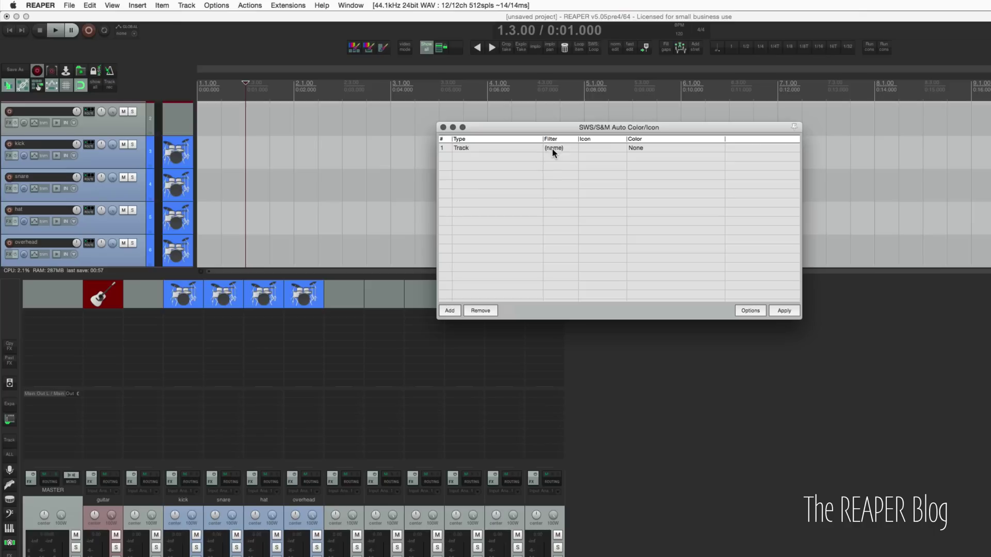
{"action": "double_click", "coordinate": [566, 148]}
{"action": "right_click", "coordinate": [565, 149]}
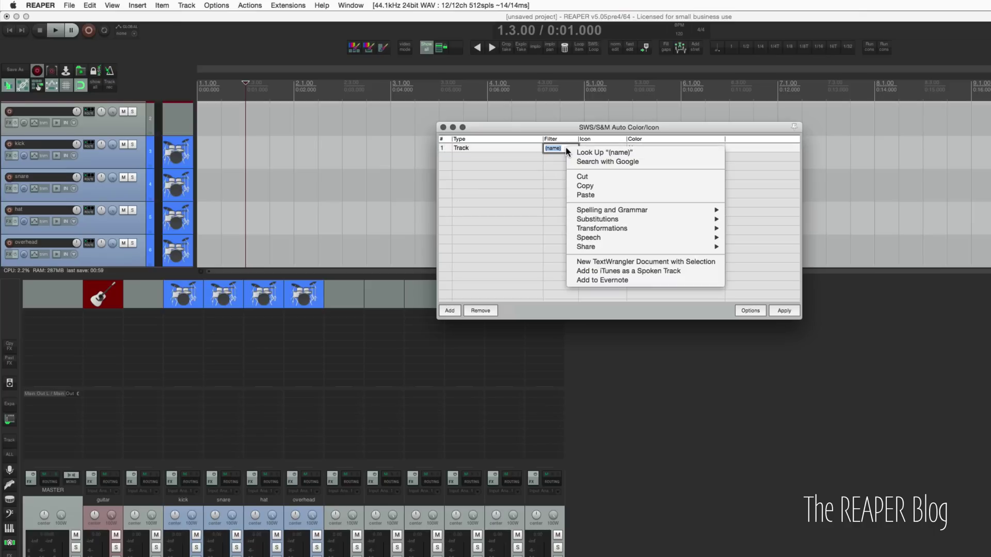
{"action": "key", "text": "Escape"}
{"action": "right_click", "coordinate": [563, 146]}
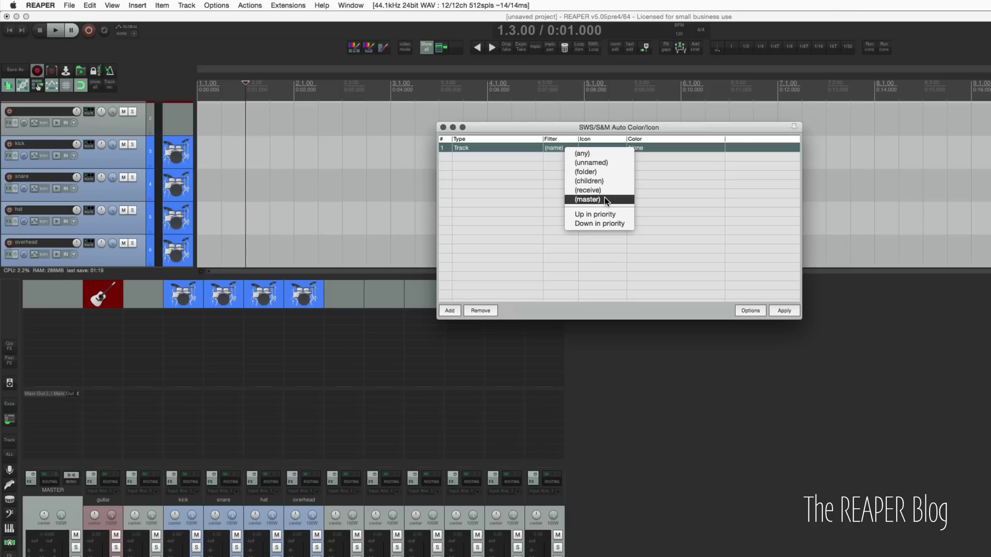
{"action": "key", "text": "Escape"}
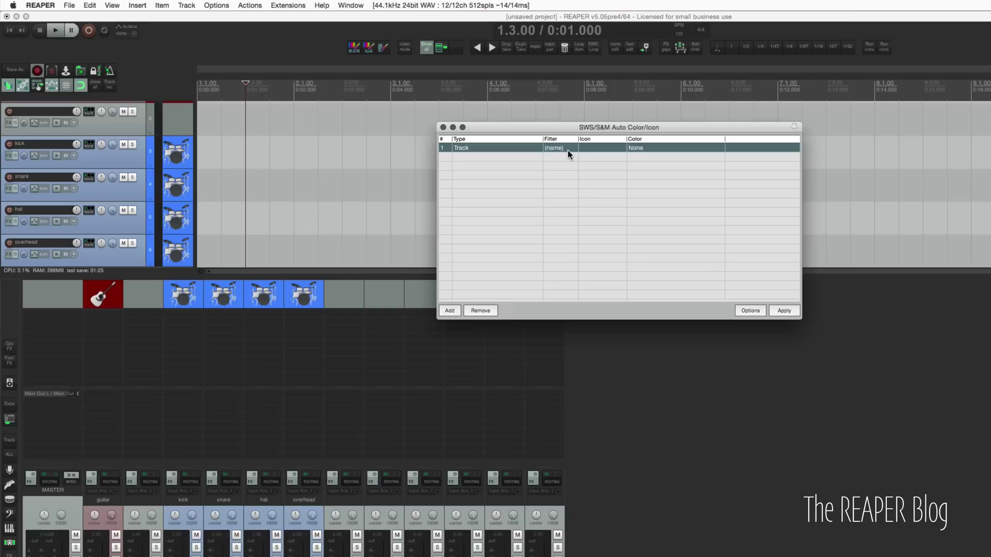
Step: Set the rule's filter to guitar and load guitar4.png as its icon
{"action": "double_click", "coordinate": [567, 150]}
{"action": "type", "text": "guitar"}
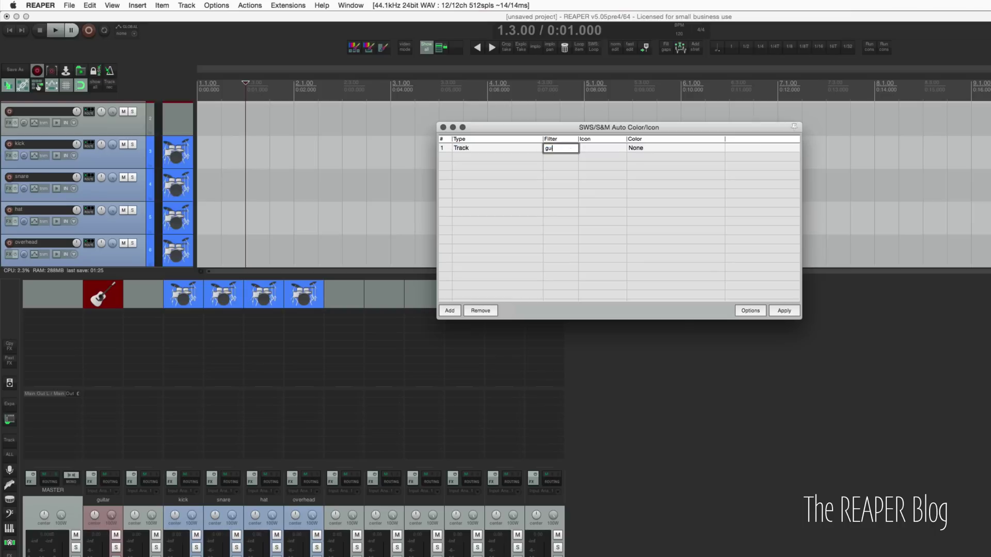
{"action": "left_click", "coordinate": [583, 174]}
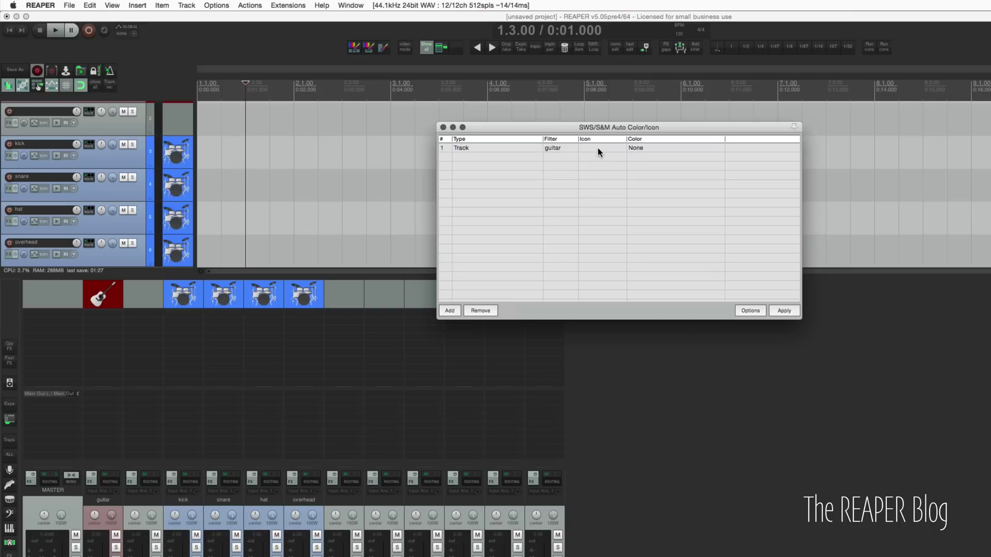
{"action": "right_click", "coordinate": [598, 147]}
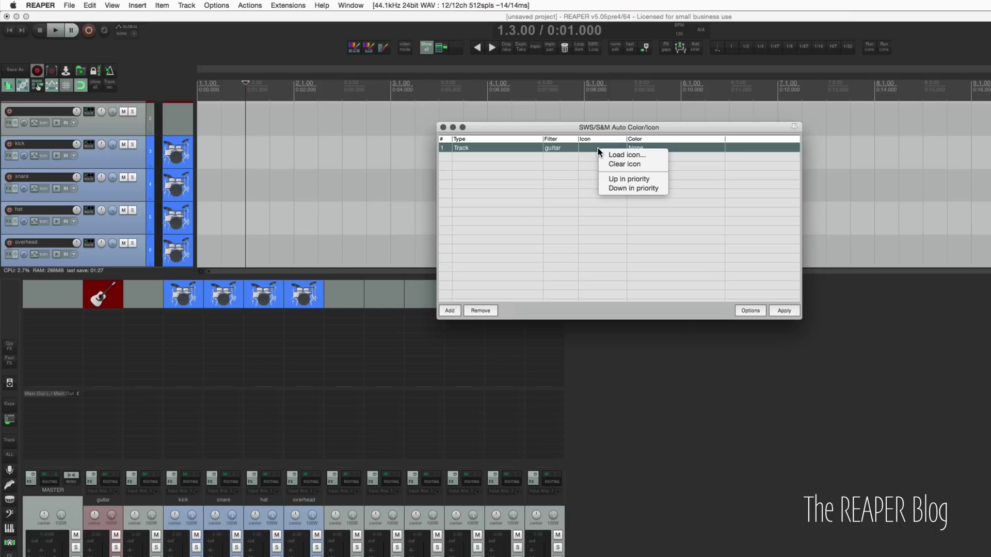
{"action": "left_click", "coordinate": [634, 156]}
{"action": "scroll", "coordinate": [607, 188], "scroll_direction": "down", "scroll_amount": 5}
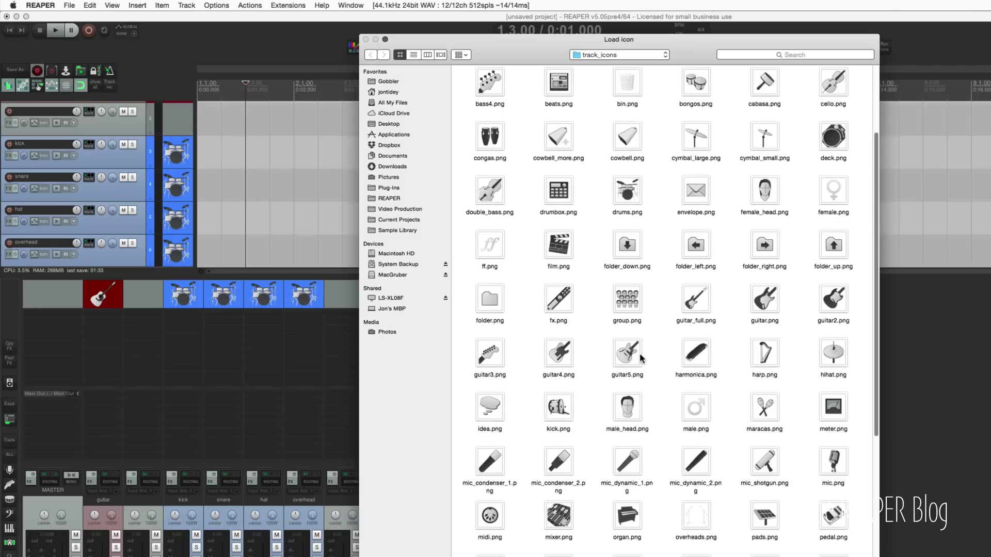
{"action": "left_click", "coordinate": [558, 356]}
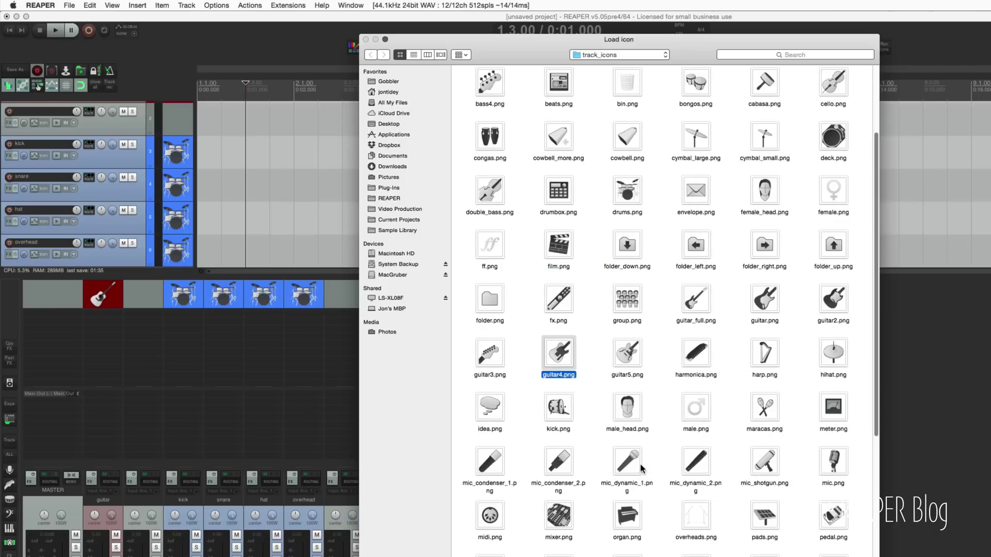
{"action": "key", "text": "Return"}
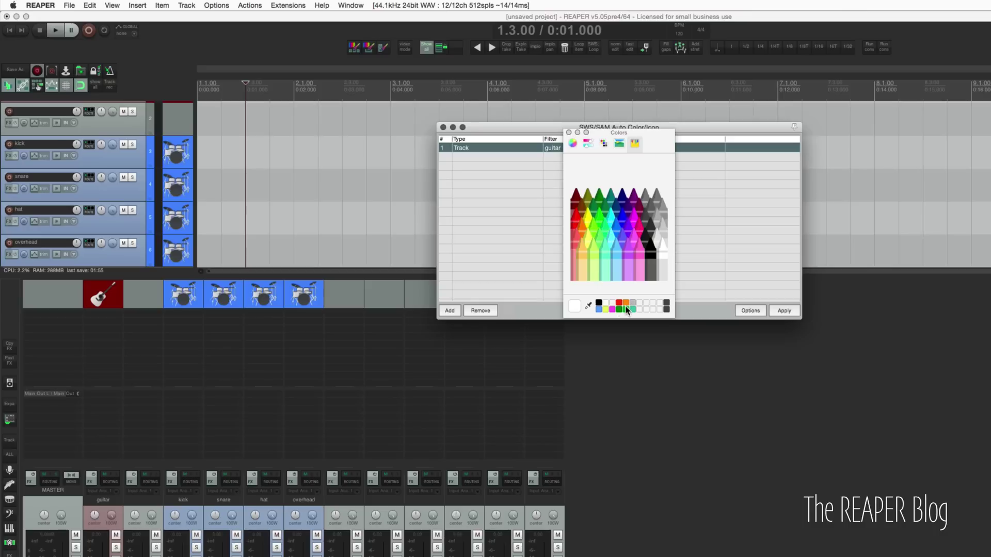
Step: Give the guitar rule orange 0xff8000 and apply the rules to the project's tracks
{"action": "left_click", "coordinate": [626, 305]}
{"action": "left_click", "coordinate": [568, 133]}
{"action": "left_click", "coordinate": [784, 311]}
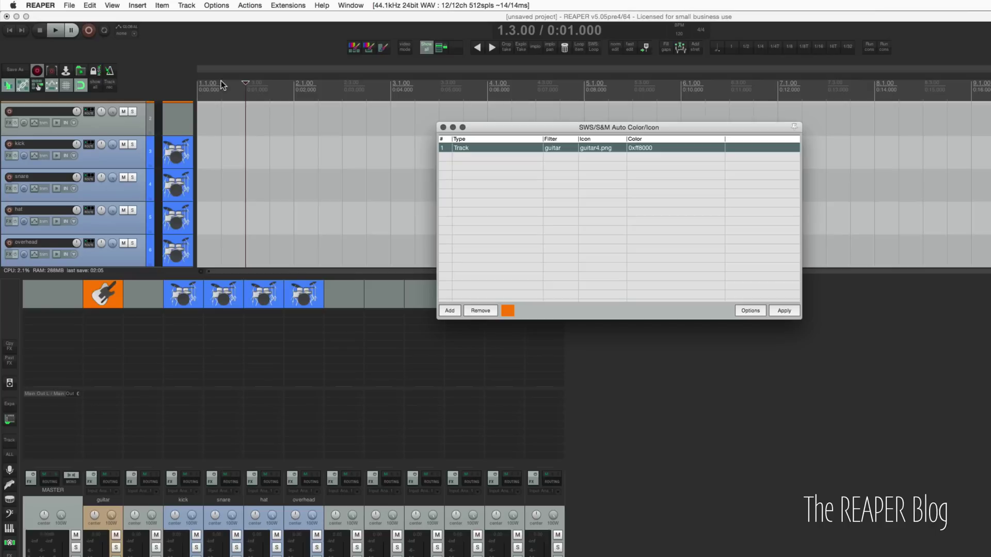
Step: Enable SWS auto track icons and auto track colouring
{"action": "left_click", "coordinate": [275, 21]}
{"action": "left_click", "coordinate": [289, 5]}
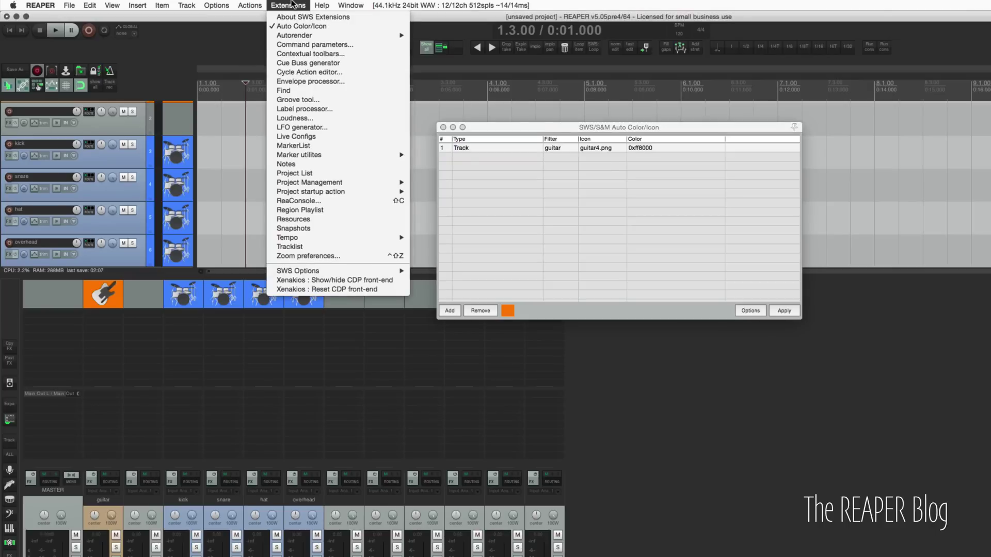
{"action": "mouse_move", "coordinate": [364, 270]}
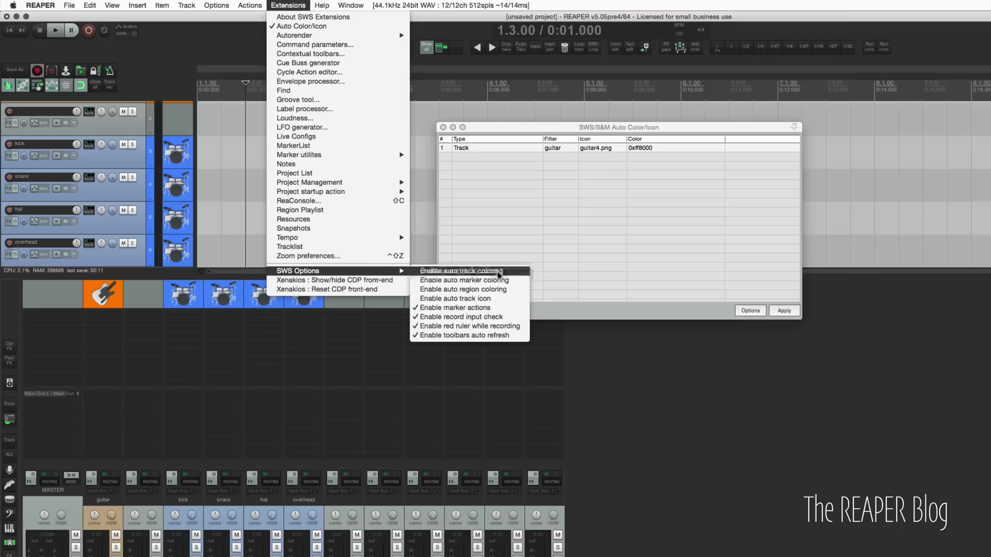
{"action": "left_click", "coordinate": [501, 299]}
{"action": "left_click", "coordinate": [291, 5]}
{"action": "mouse_move", "coordinate": [378, 273]}
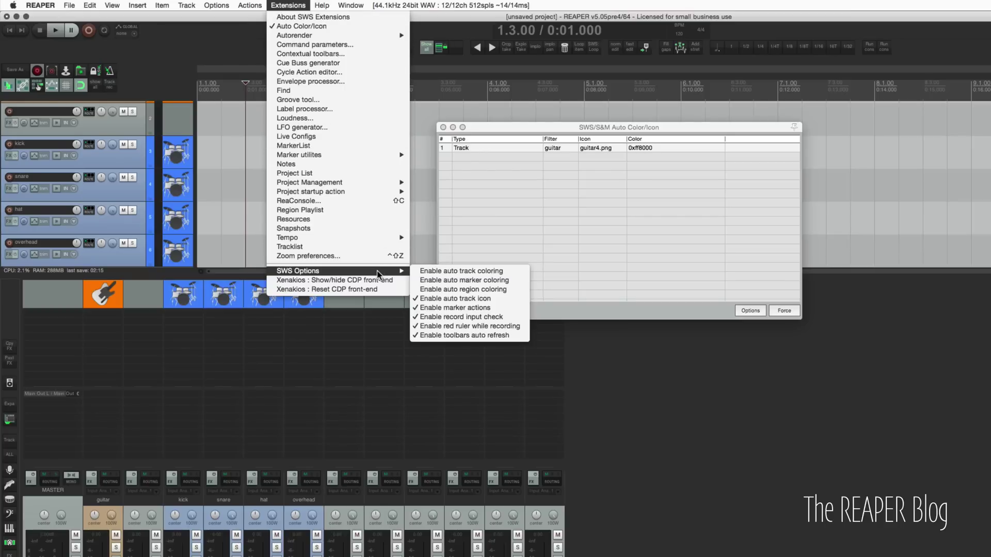
{"action": "left_click", "coordinate": [500, 272]}
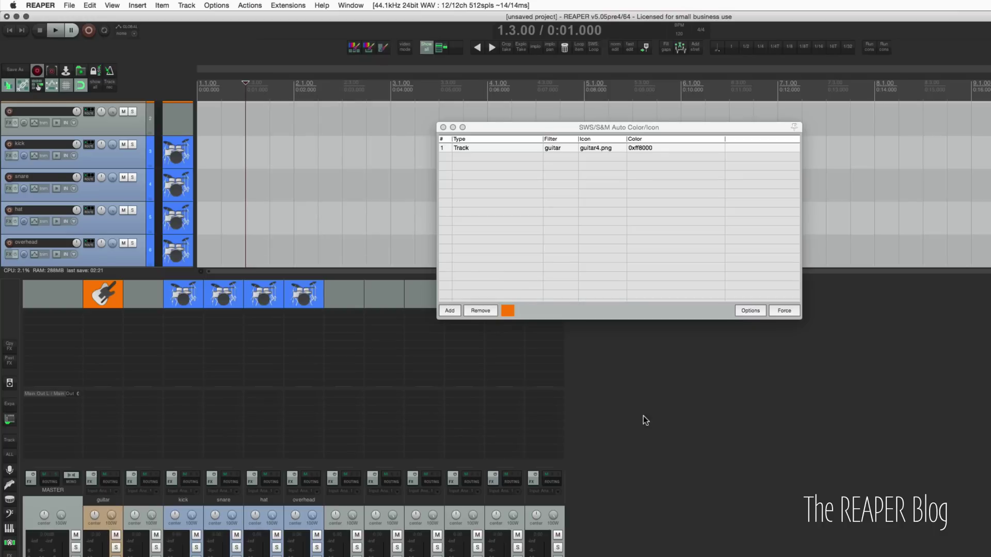
Step: Rename the ninth mixer track to guitar so it takes the orange guitar rule
{"action": "double_click", "coordinate": [439, 501]}
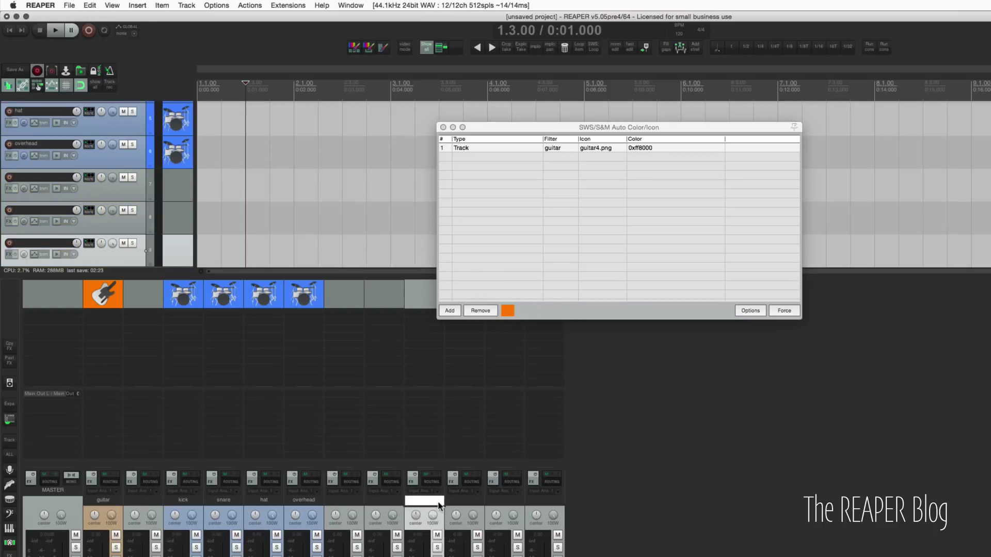
{"action": "type", "text": "guitar"}
{"action": "key", "text": "Return"}
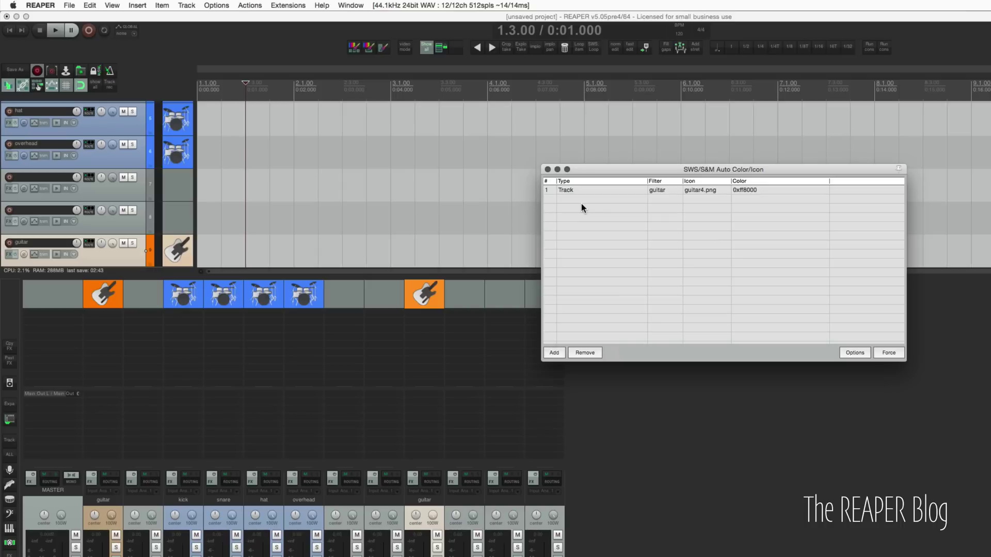
Step: Rename the second mixer track to Drums
{"action": "double_click", "coordinate": [150, 500]}
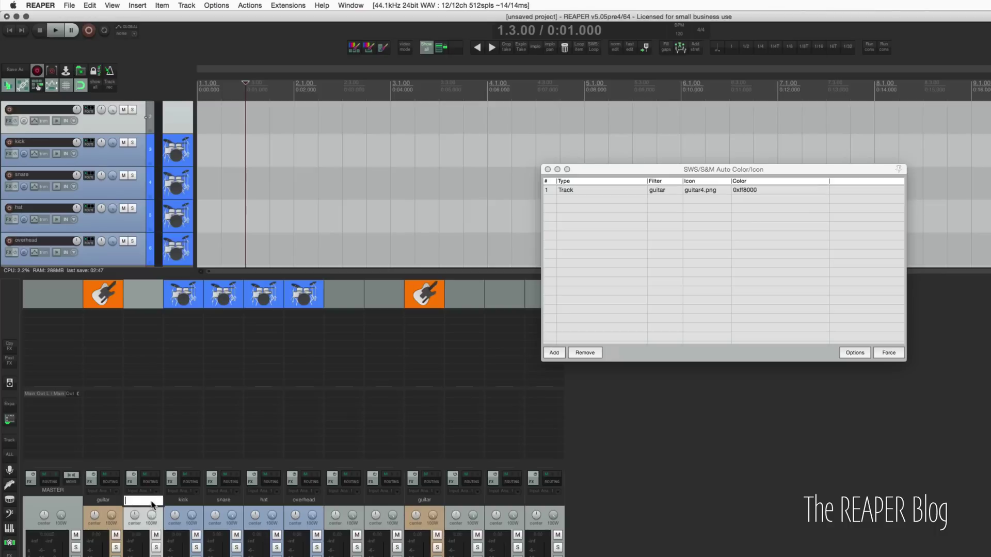
{"action": "type", "text": "Drums"}
{"action": "left_click", "coordinate": [568, 300]}
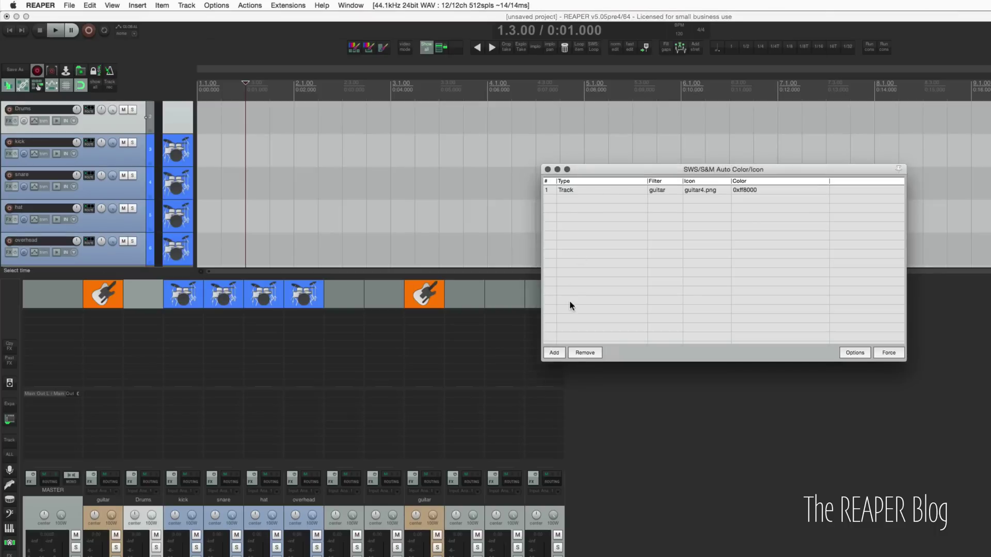
Step: Add a second auto colour rule with the name filter drums
{"action": "left_click", "coordinate": [554, 353]}
{"action": "left_click", "coordinate": [673, 199]}
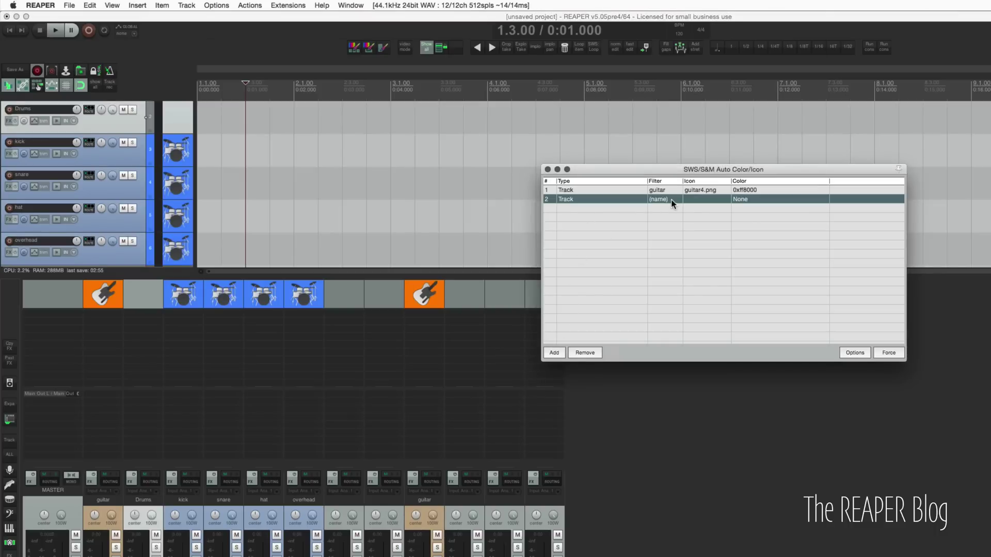
{"action": "right_click", "coordinate": [673, 200]}
{"action": "left_click", "coordinate": [667, 200]}
{"action": "type", "text": "drums"}
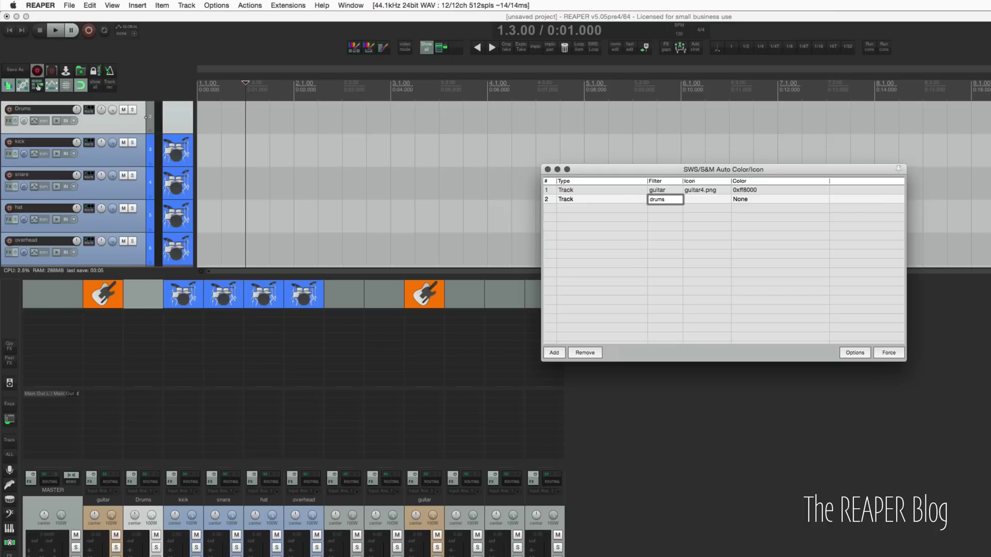
{"action": "key", "text": "Return"}
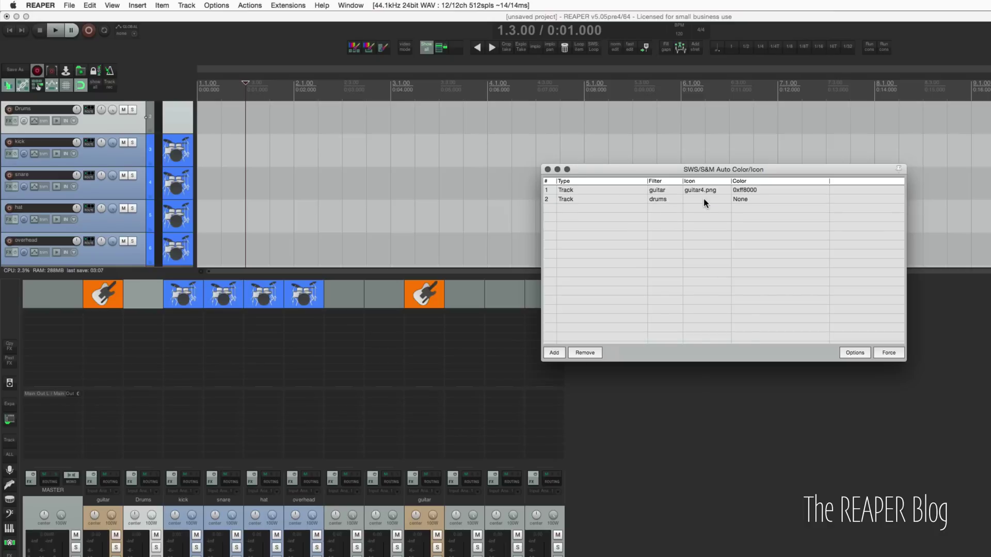
Step: Give the drums rule the drums.png icon and blue 0x4b8fff colour
{"action": "double_click", "coordinate": [704, 199]}
{"action": "right_click", "coordinate": [704, 199]}
{"action": "left_click", "coordinate": [630, 302]}
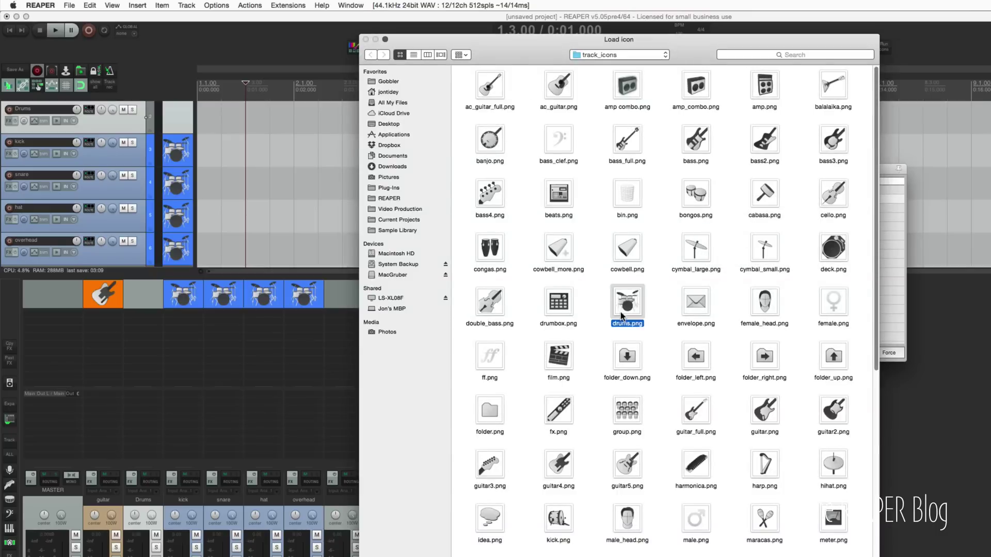
{"action": "key", "text": "Return"}
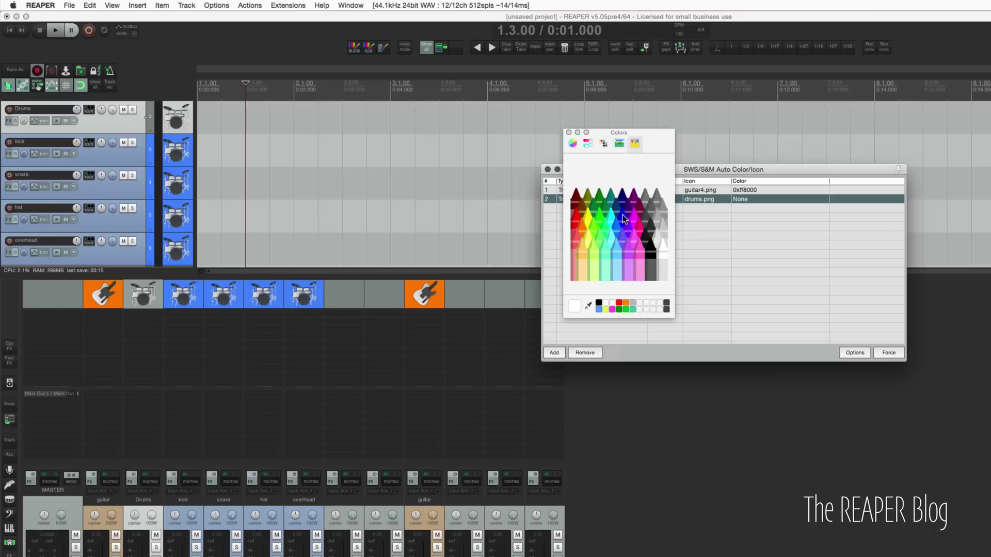
{"action": "left_click", "coordinate": [599, 309]}
{"action": "left_click", "coordinate": [568, 131]}
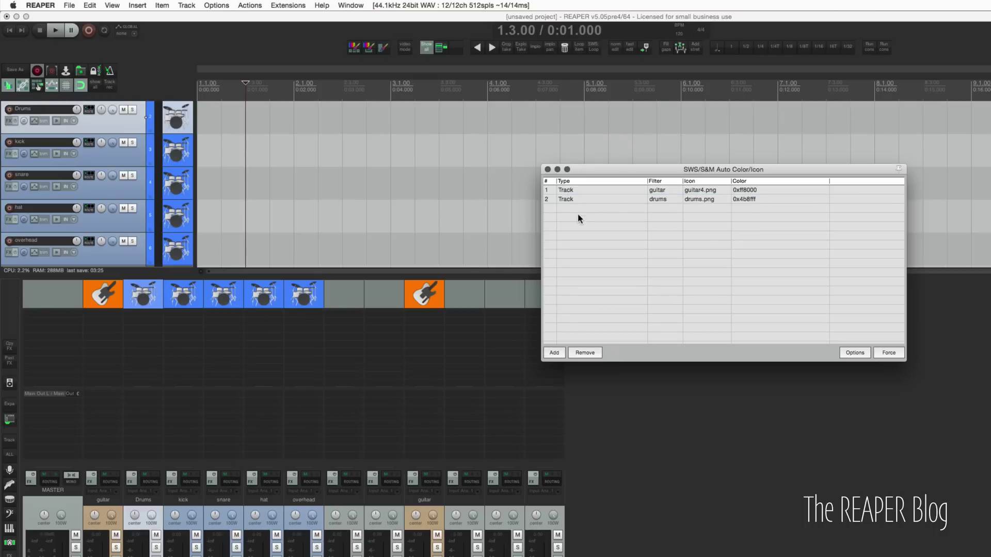
Step: Add a third rule that matches (children) tracks
{"action": "right_click", "coordinate": [576, 211]}
{"action": "left_click", "coordinate": [560, 225]}
{"action": "left_click", "coordinate": [556, 352]}
{"action": "left_click", "coordinate": [658, 206]}
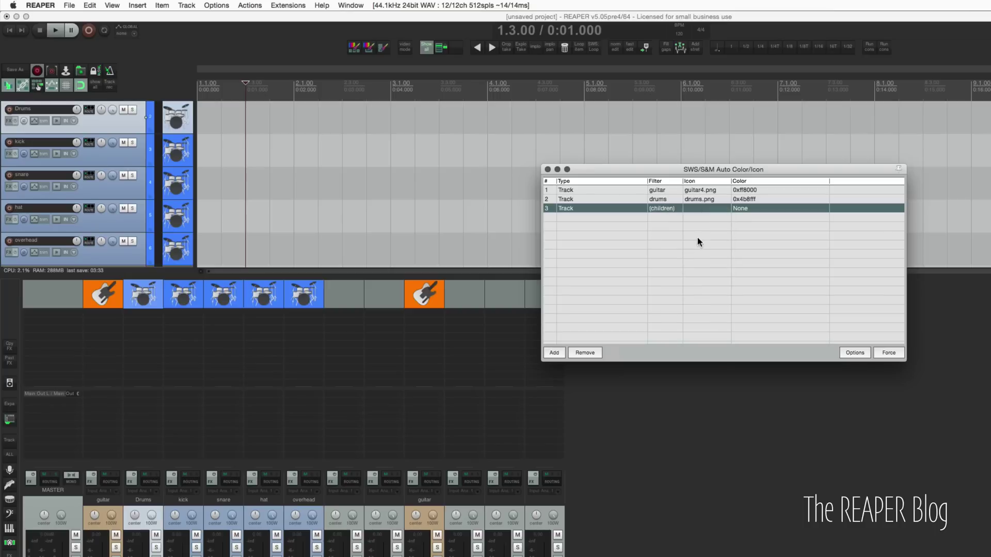
Step: Set the third rule's colour to Parent so child tracks inherit it
{"action": "right_click", "coordinate": [749, 210]}
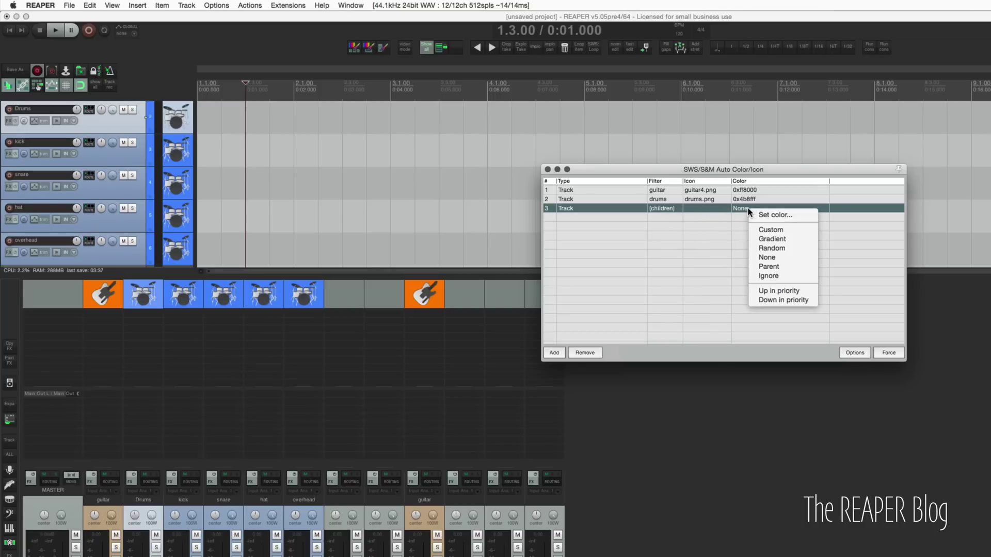
{"action": "left_click", "coordinate": [785, 266]}
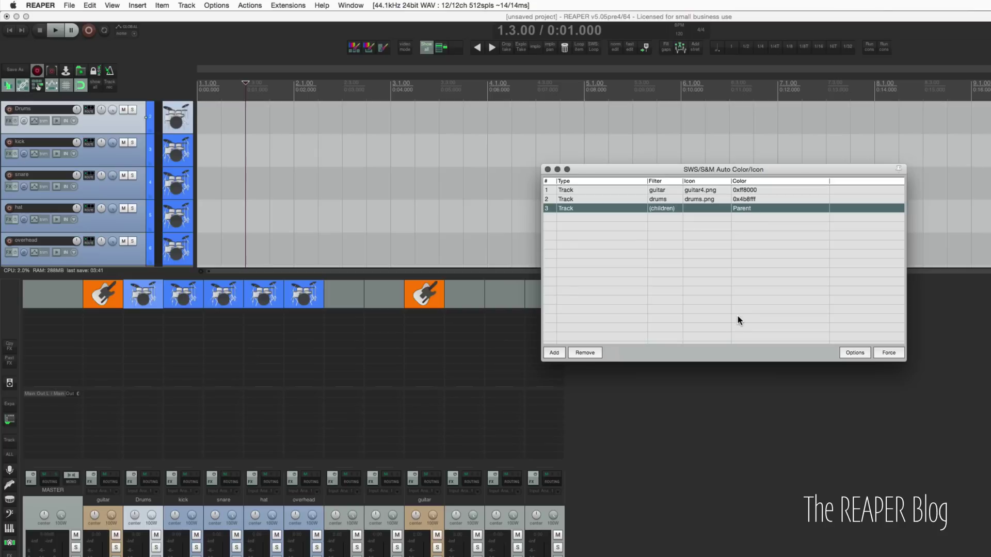
{"action": "left_click", "coordinate": [693, 475]}
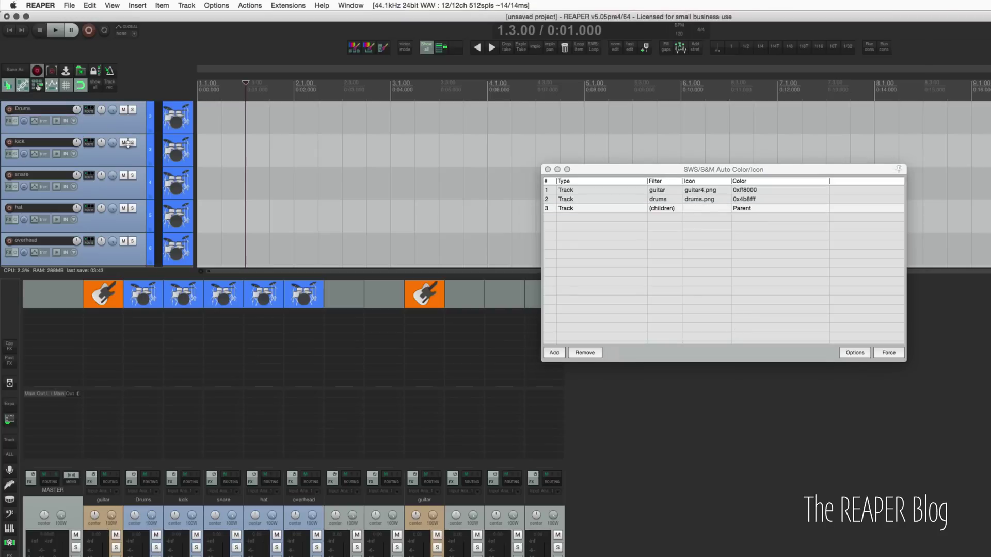
Step: Select the kick, snare, hat and overhead tracks and move them up under Drums
{"action": "left_click", "coordinate": [134, 123]}
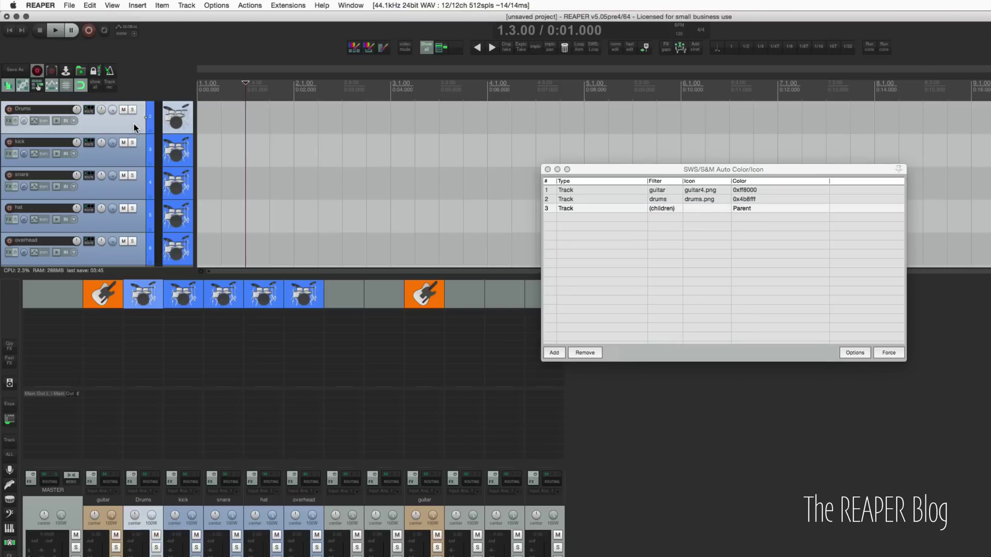
{"action": "left_click", "coordinate": [137, 157]}
{"action": "scroll", "coordinate": [136, 161], "scroll_direction": "down", "scroll_amount": 1}
{"action": "left_click", "coordinate": [133, 226], "text": "shift"}
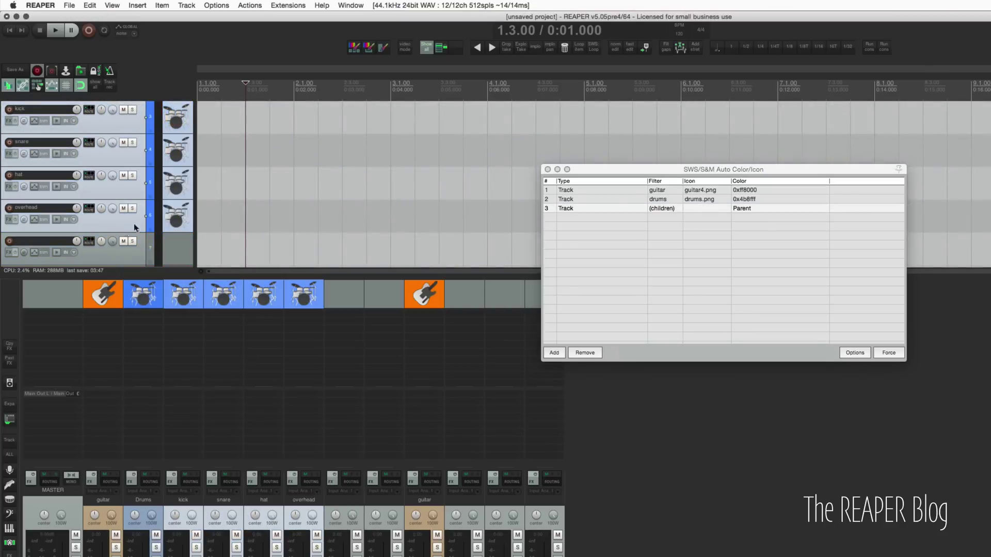
{"action": "scroll", "coordinate": [135, 219], "scroll_direction": "up", "scroll_amount": 2}
{"action": "left_click_drag", "start_coordinate": [96, 199], "coordinate": [100, 150]}
{"action": "scroll", "coordinate": [118, 207], "scroll_direction": "down", "scroll_amount": 2}
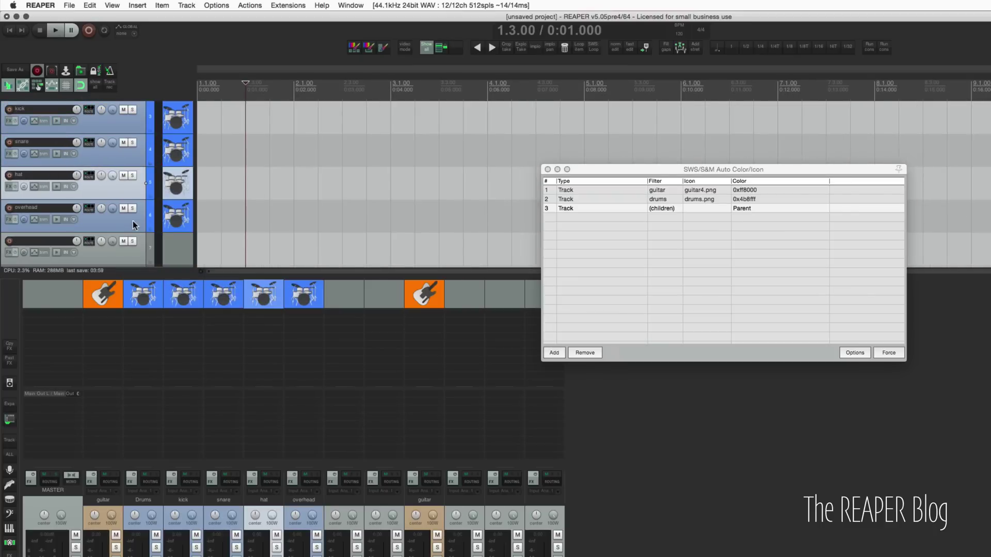
{"action": "scroll", "coordinate": [132, 221], "scroll_direction": "up", "scroll_amount": 2}
Step: Give the selected drum tracks random colours
{"action": "left_click", "coordinate": [132, 156]}
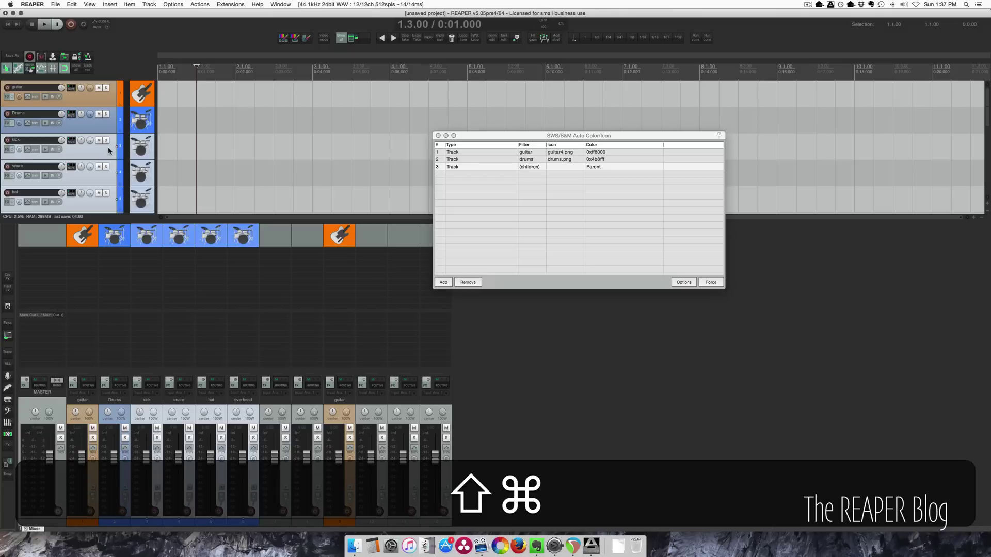
{"action": "right_click", "coordinate": [118, 161]}
{"action": "mouse_move", "coordinate": [251, 296]}
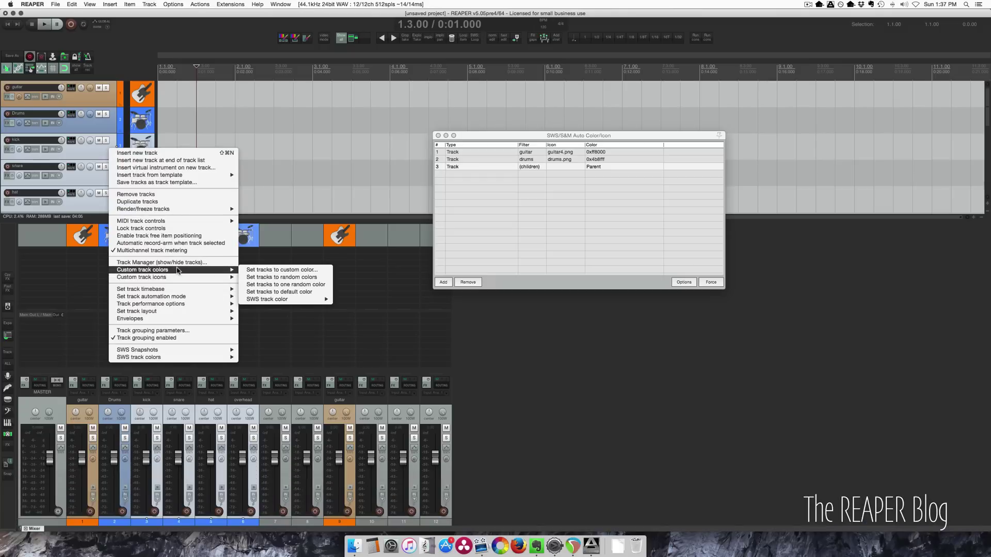
{"action": "left_click", "coordinate": [278, 279]}
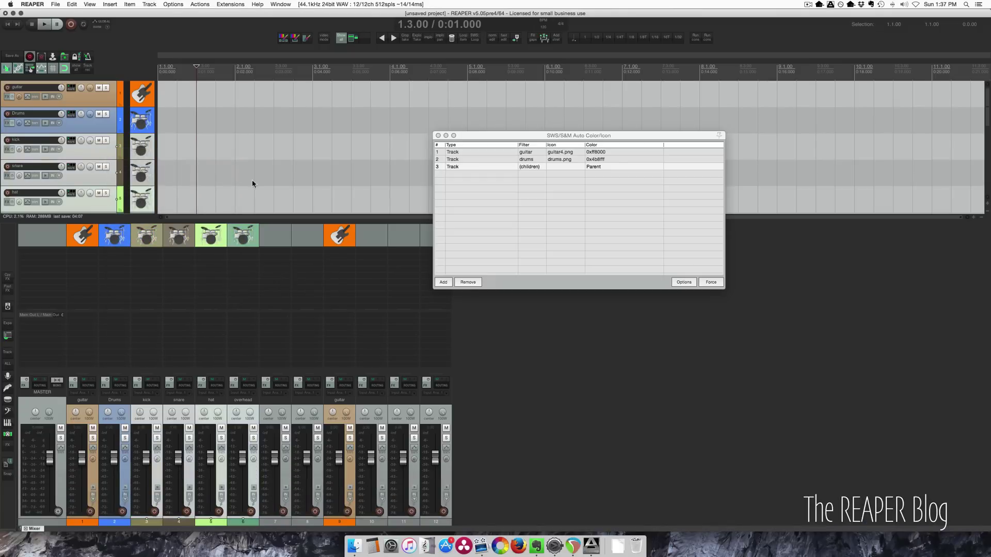
{"action": "left_click", "coordinate": [211, 143]}
Step: Make Drums a folder holding kick through overhead and force-reapply the auto colour rules
{"action": "scroll", "coordinate": [100, 155], "scroll_direction": "down", "scroll_amount": 3}
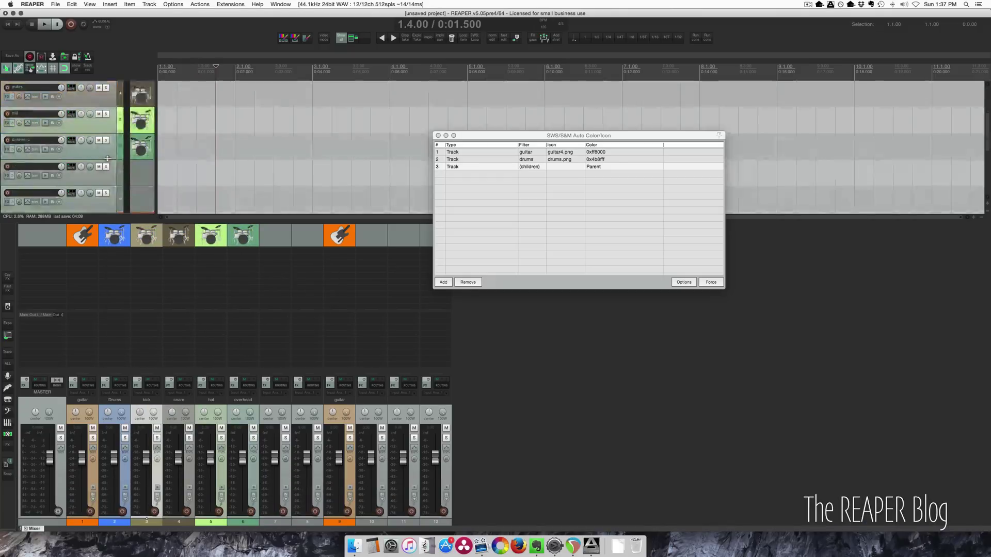
{"action": "key", "text": "shift"}
{"action": "scroll", "coordinate": [169, 153], "scroll_direction": "up", "scroll_amount": 3}
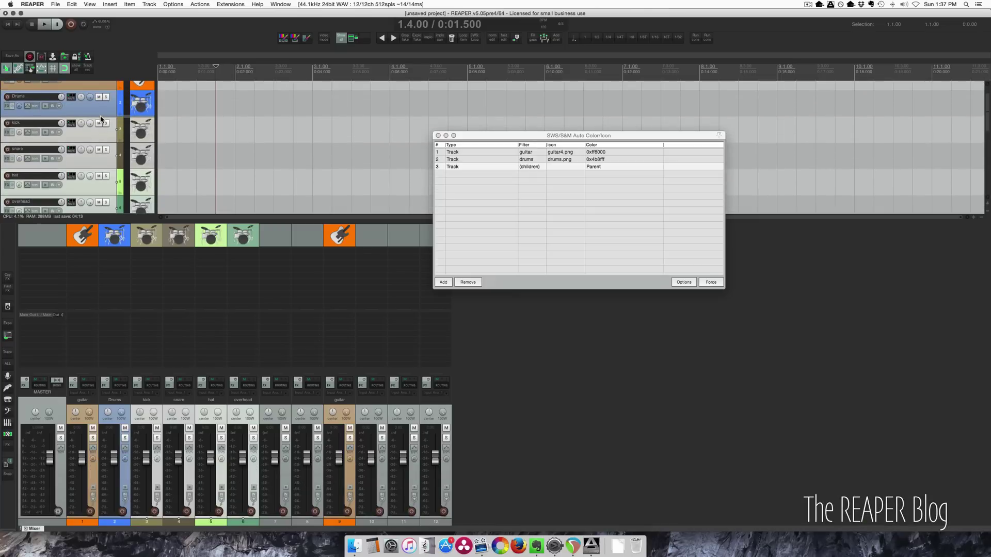
{"action": "left_click", "coordinate": [102, 108]}
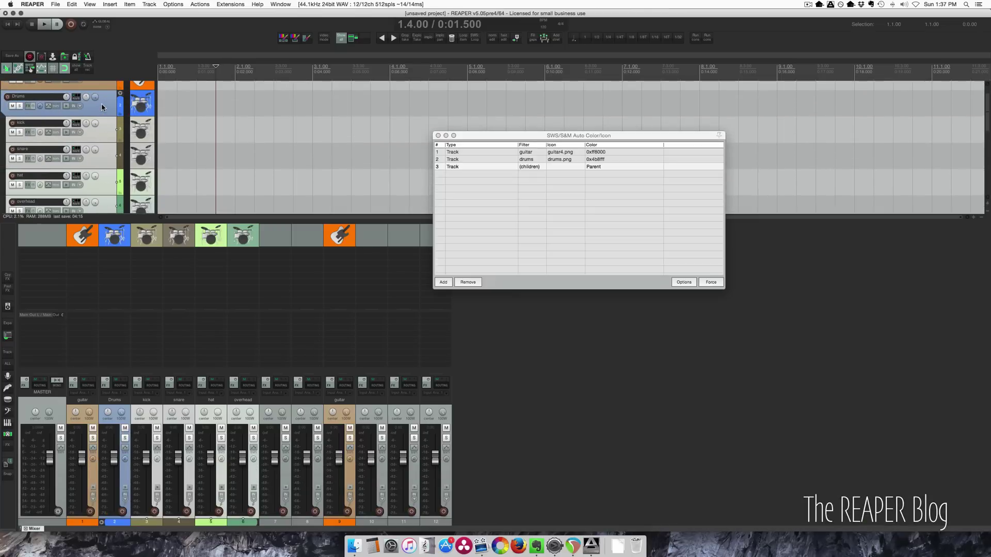
{"action": "scroll", "coordinate": [209, 172], "scroll_direction": "down", "scroll_amount": 3}
{"action": "scroll", "coordinate": [209, 174], "scroll_direction": "up", "scroll_amount": 3}
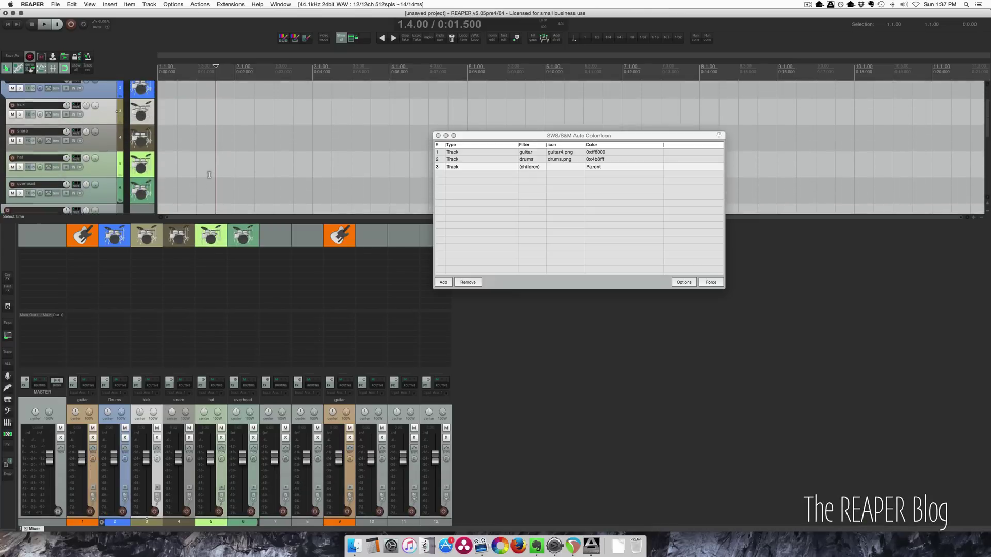
{"action": "left_click", "coordinate": [662, 283]}
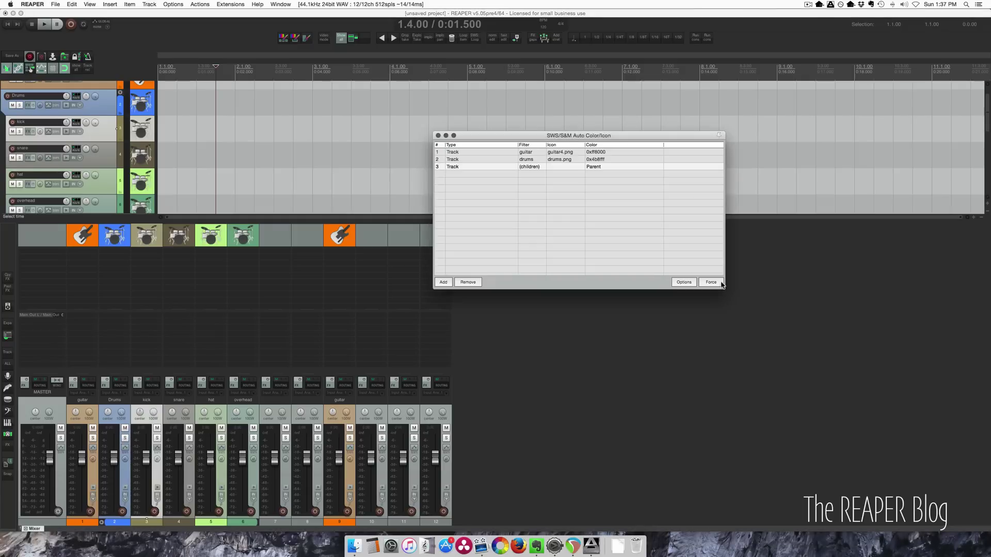
{"action": "left_click", "coordinate": [710, 282]}
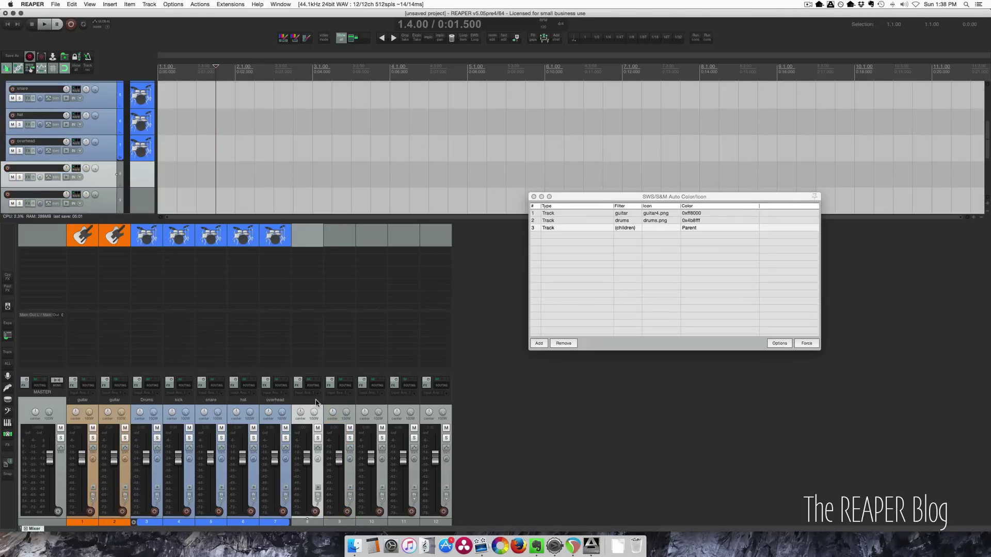
Step: Rename tracks 8 through 12 to vocal
{"action": "double_click", "coordinate": [315, 401]}
{"action": "type", "text": "Vocal"}
{"action": "key", "text": "Tab"}
{"action": "type", "text": "vo"}
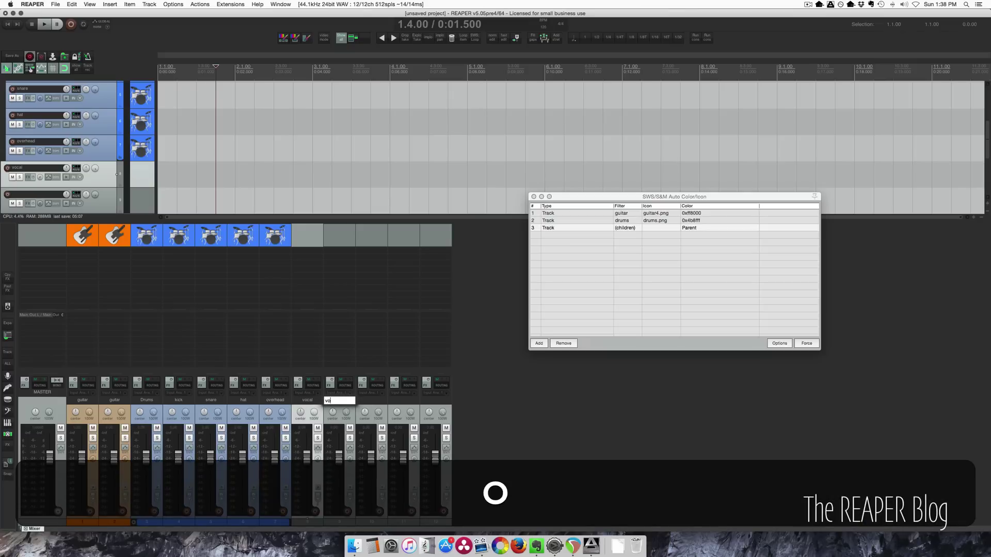
{"action": "type", "text": "cal"}
{"action": "key", "text": "Tab"}
{"action": "type", "text": "voca"}
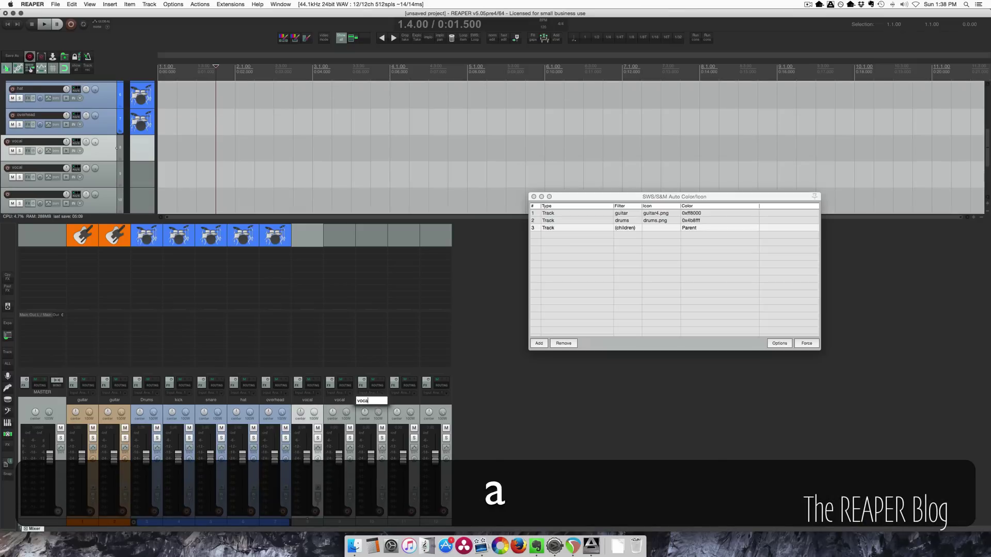
{"action": "type", "text": "l"}
{"action": "key", "text": "Tab"}
{"action": "type", "text": "vocal"}
{"action": "key", "text": "Tab"}
{"action": "type", "text": "vocal"}
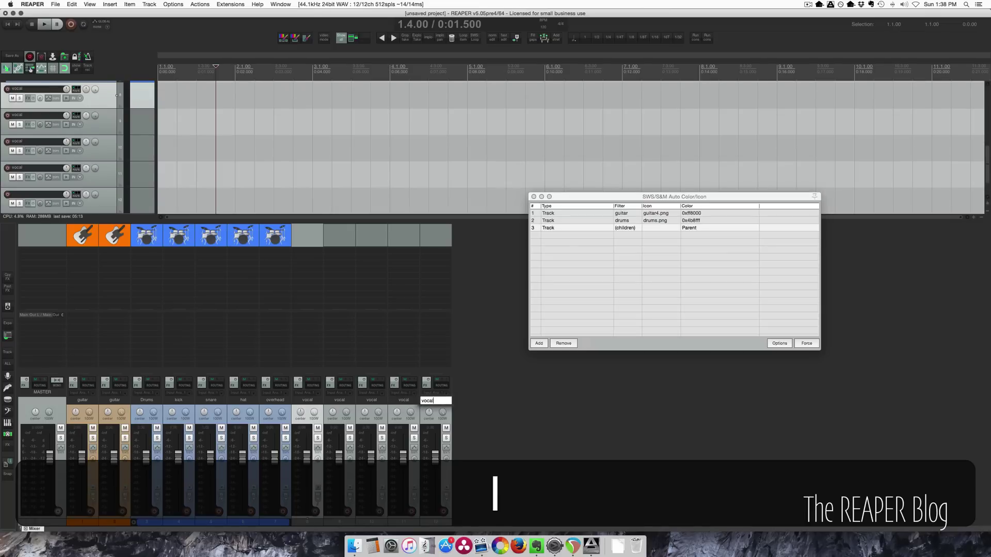
{"action": "key", "text": "Return"}
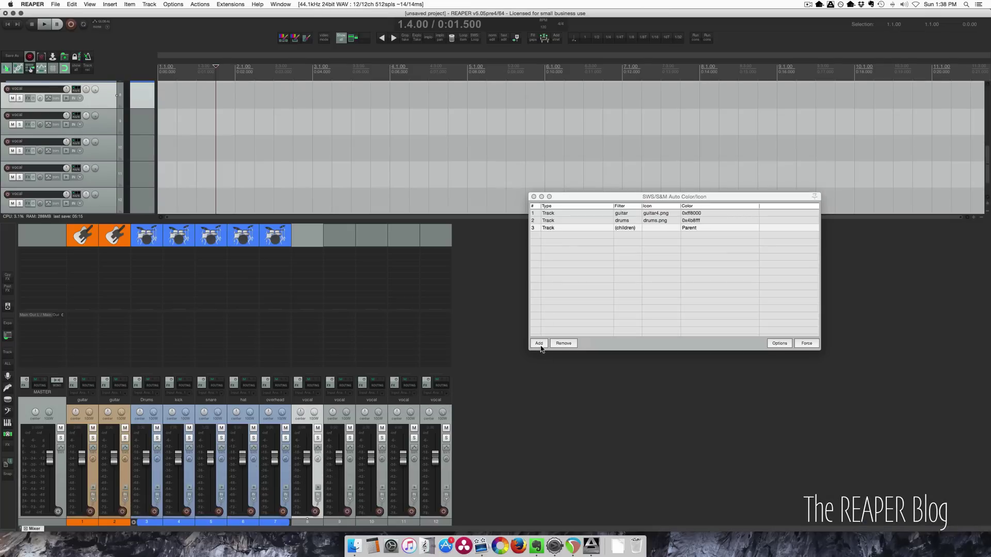
Step: Add a fourth rule for vocal tracks with the mic.png icon and Gradient colouring
{"action": "left_click", "coordinate": [539, 344]}
{"action": "double_click", "coordinate": [629, 236]}
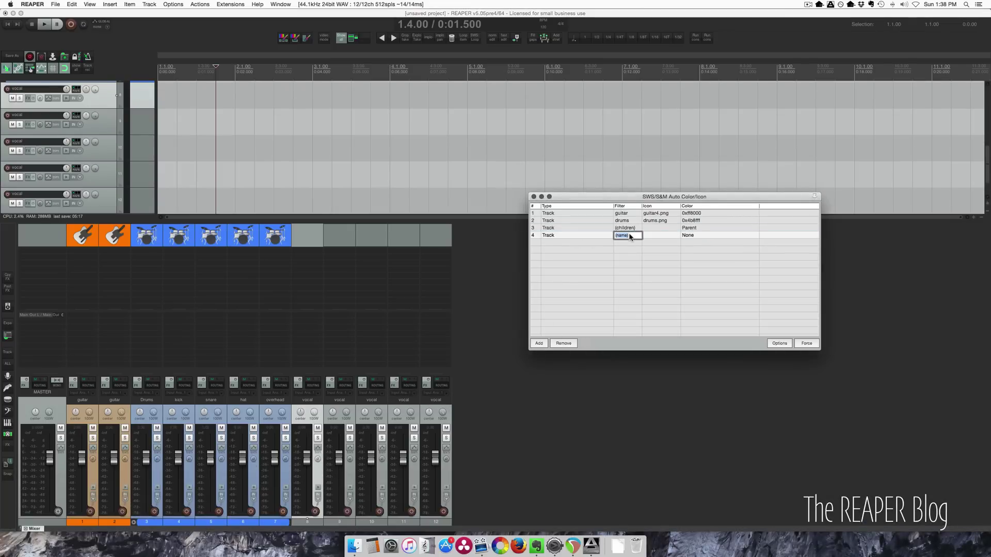
{"action": "type", "text": "vocal"}
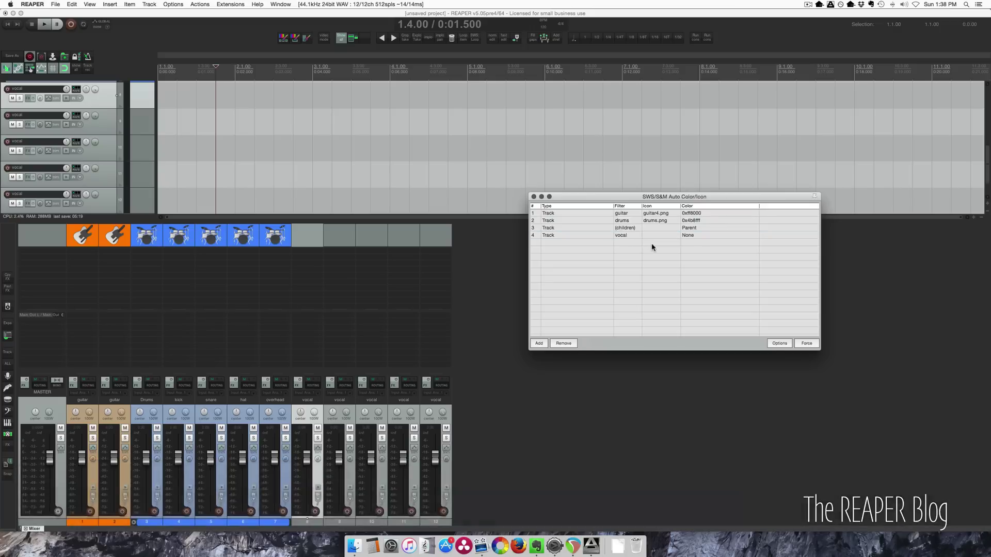
{"action": "right_click", "coordinate": [653, 238]}
{"action": "left_click", "coordinate": [673, 240]}
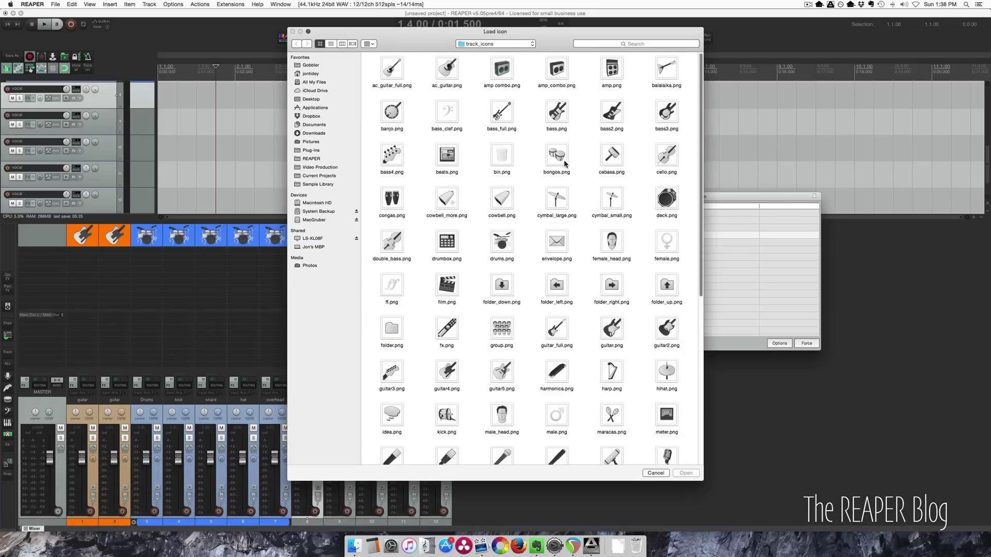
{"action": "scroll", "coordinate": [462, 344], "scroll_direction": "down", "scroll_amount": 3}
{"action": "left_click", "coordinate": [664, 344]}
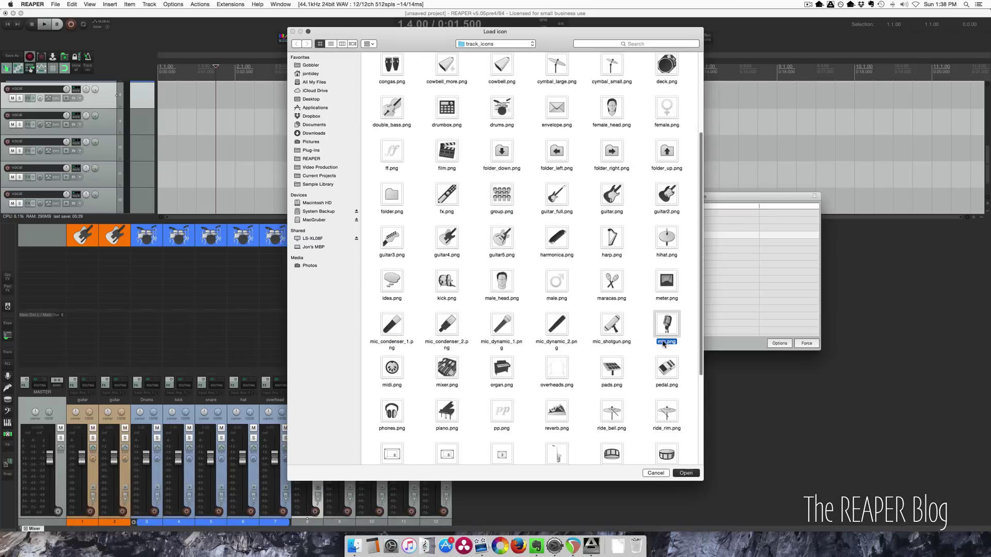
{"action": "key", "text": "Return"}
{"action": "right_click", "coordinate": [695, 236]}
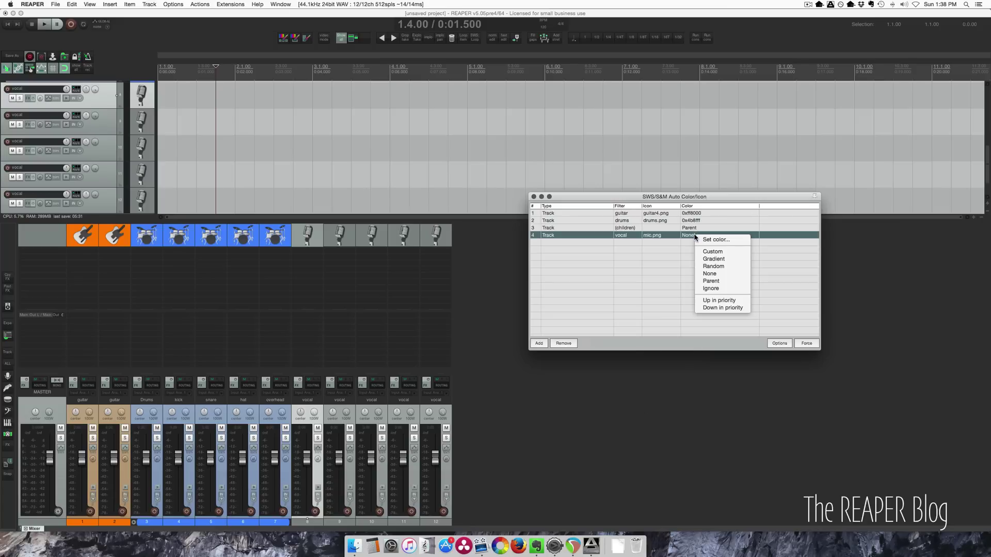
{"action": "left_click", "coordinate": [713, 260]}
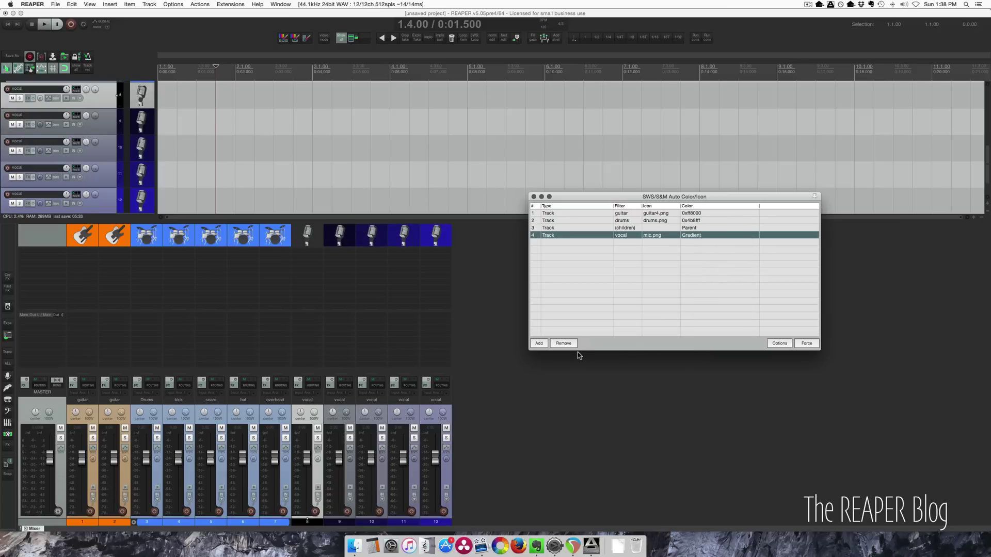